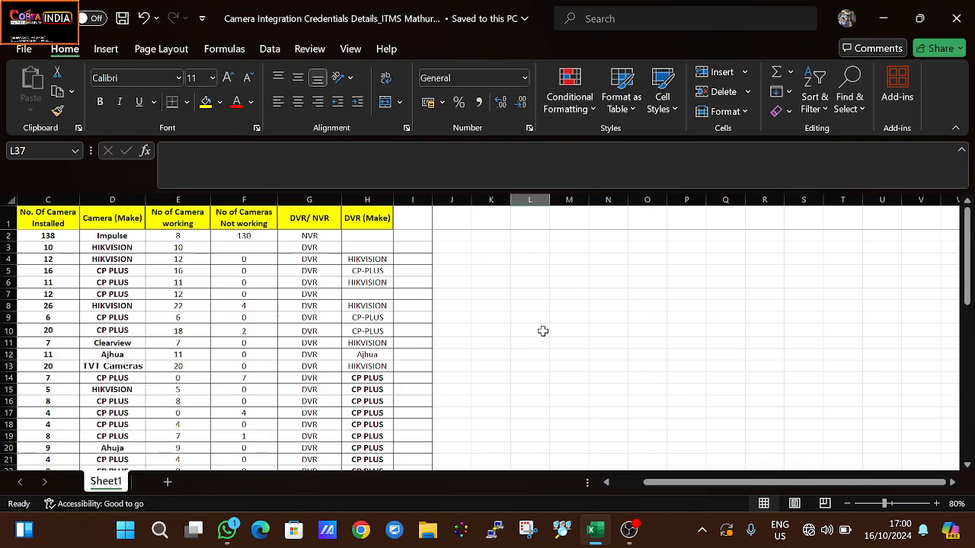
pyautogui.moveTo(379, 248); pyautogui.dragTo(379, 401)
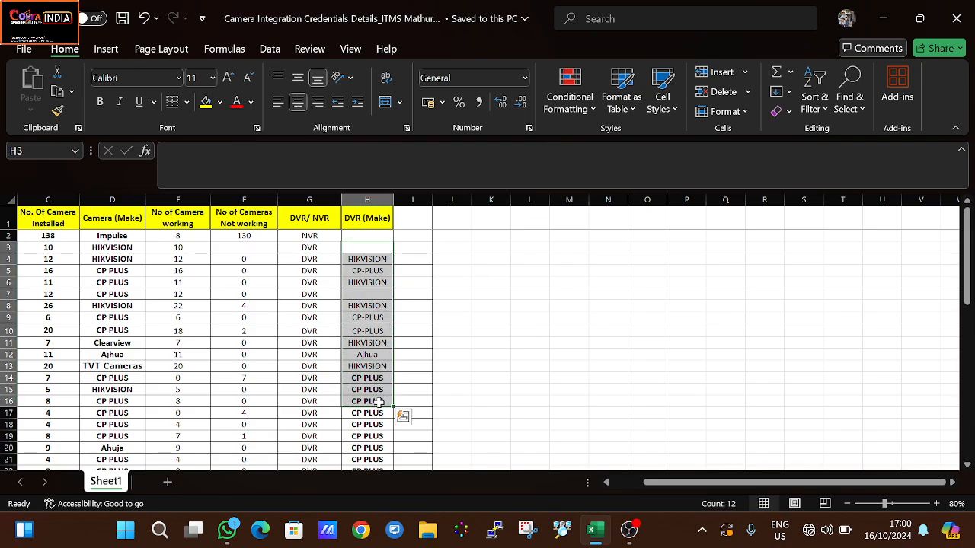
pyautogui.moveTo(379, 343); pyautogui.dragTo(374, 430)
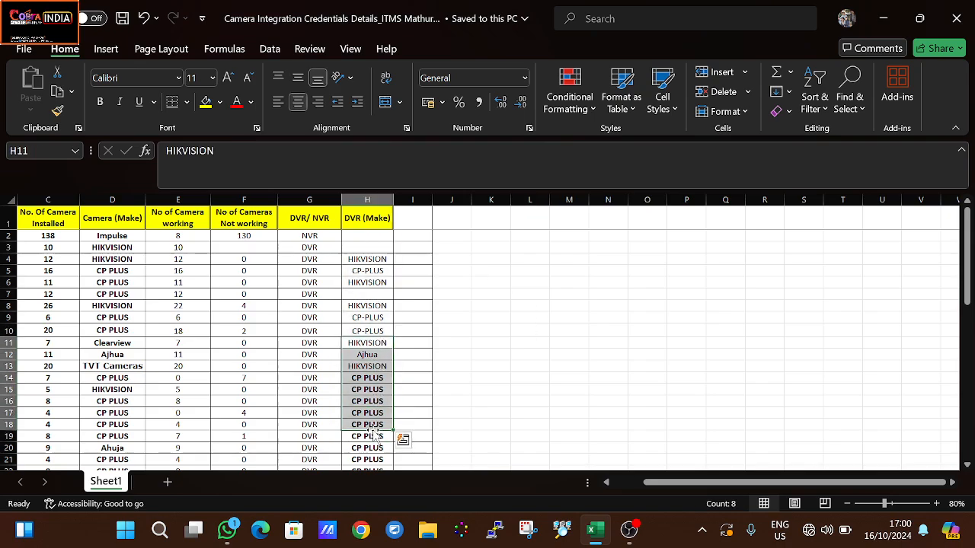
pyautogui.click(376, 283)
pyautogui.moveTo(376, 283); pyautogui.dragTo(367, 367)
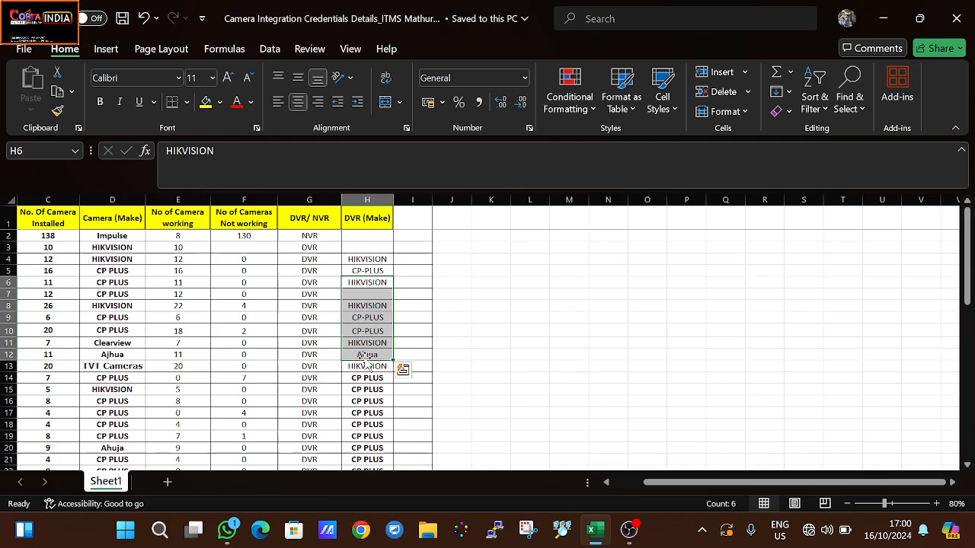
pyautogui.click(445, 341)
pyautogui.click(513, 263)
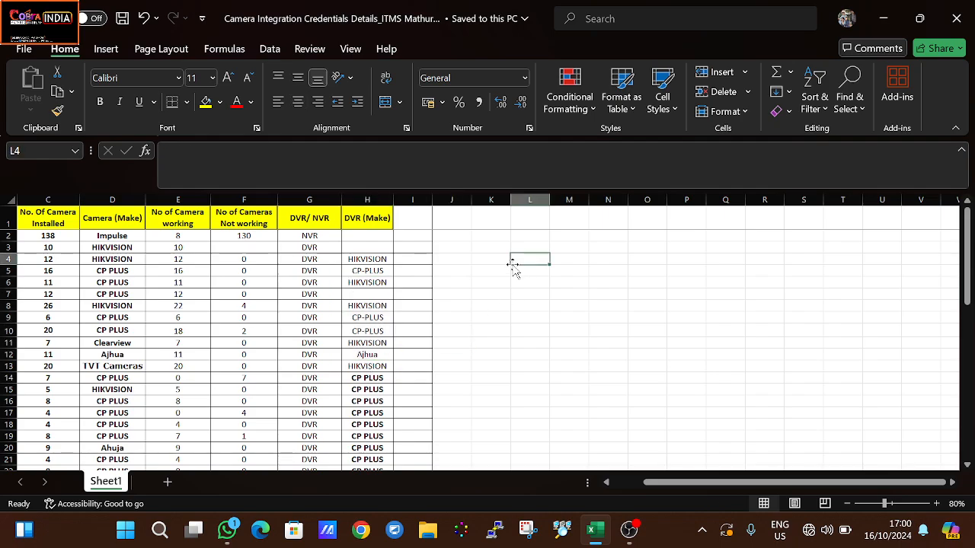
# Count the numeric entries in the No of Camera working column by entering =COUNT(E2:E46) in cell K2
pyautogui.click(486, 235)
pyautogui.write('=')
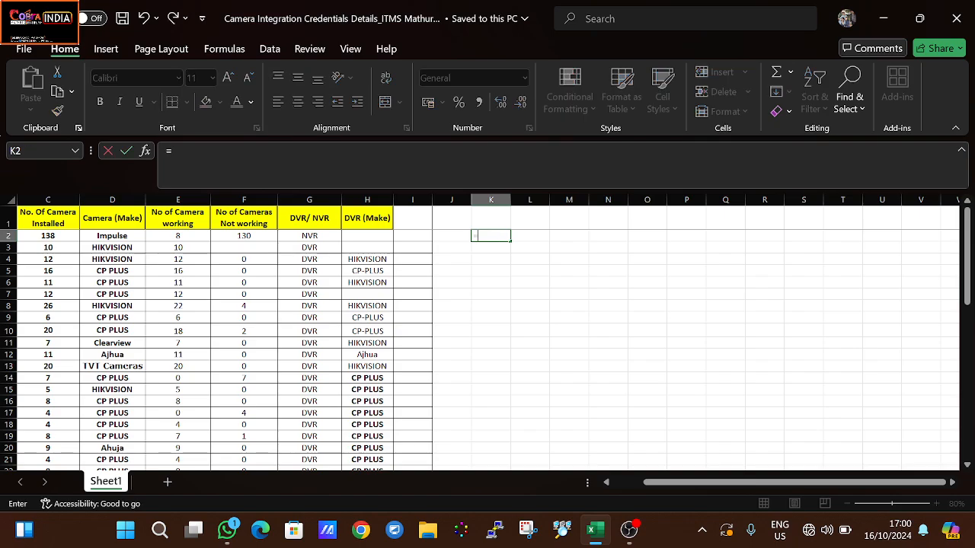
pyautogui.write('cou')
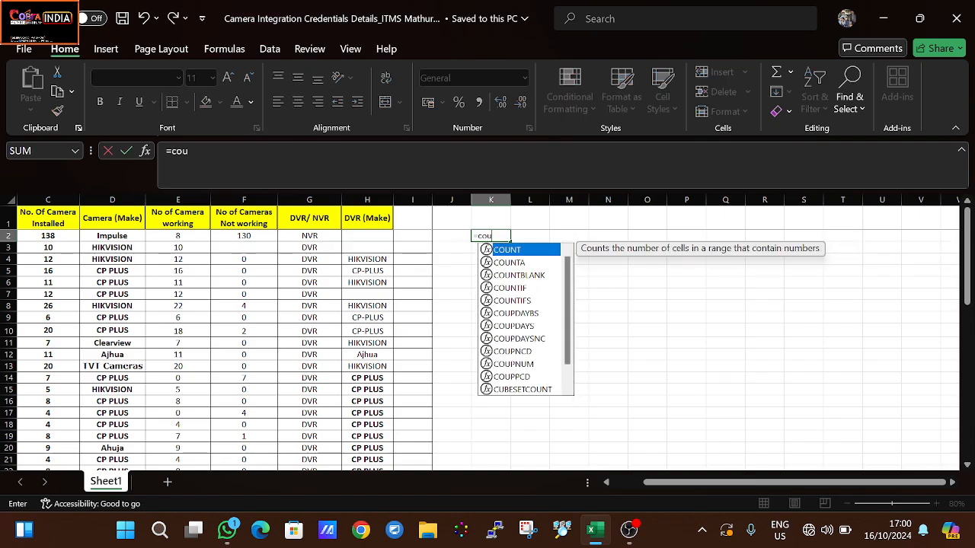
pyautogui.write('nt(')
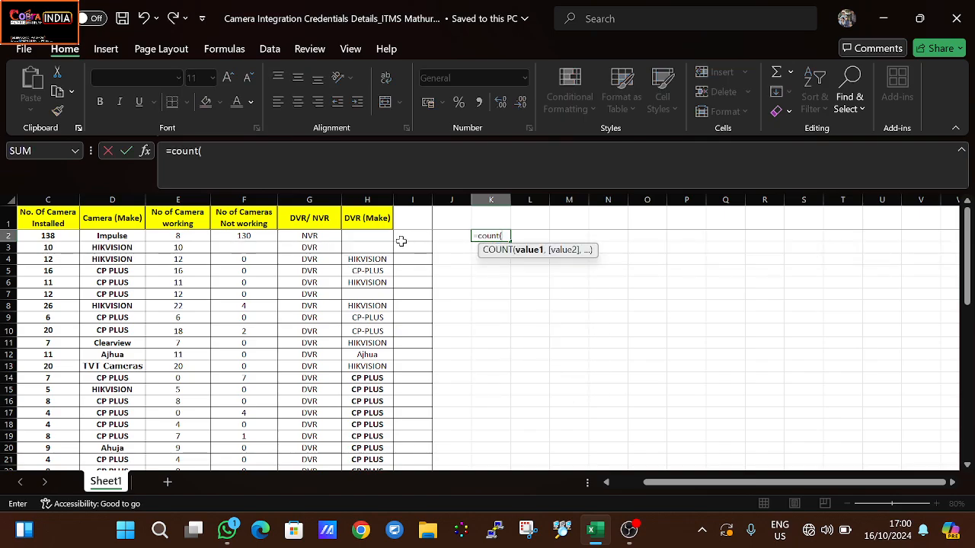
pyautogui.moveTo(185, 236); pyautogui.dragTo(188, 436)
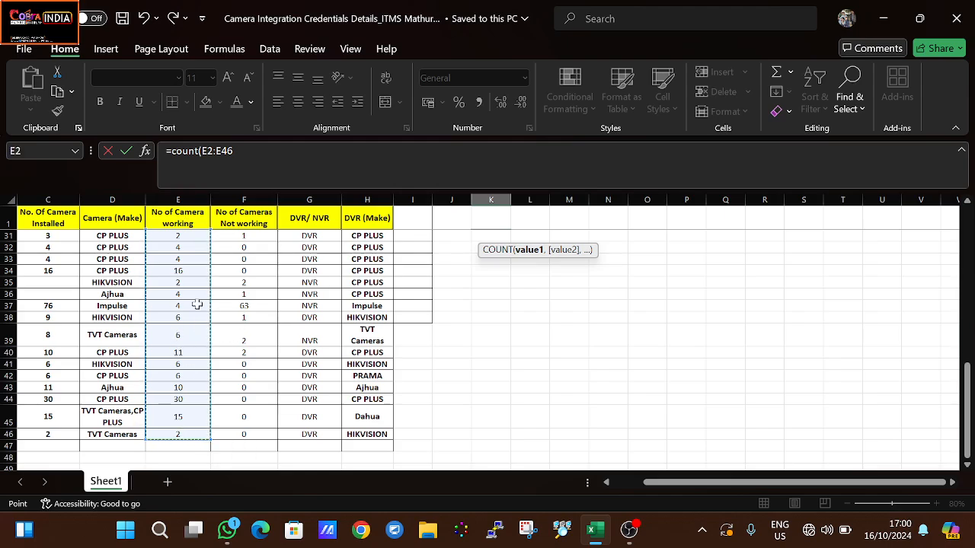
pyautogui.press('Return')
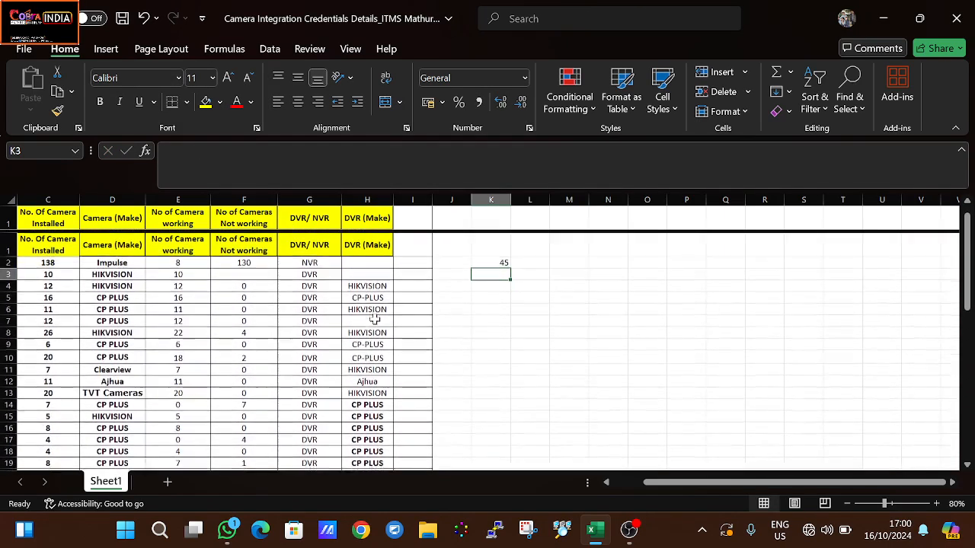
# Select the working-camera values in E2:E46 to check their count against the formula in K2
pyautogui.moveTo(185, 238); pyautogui.dragTo(191, 421)
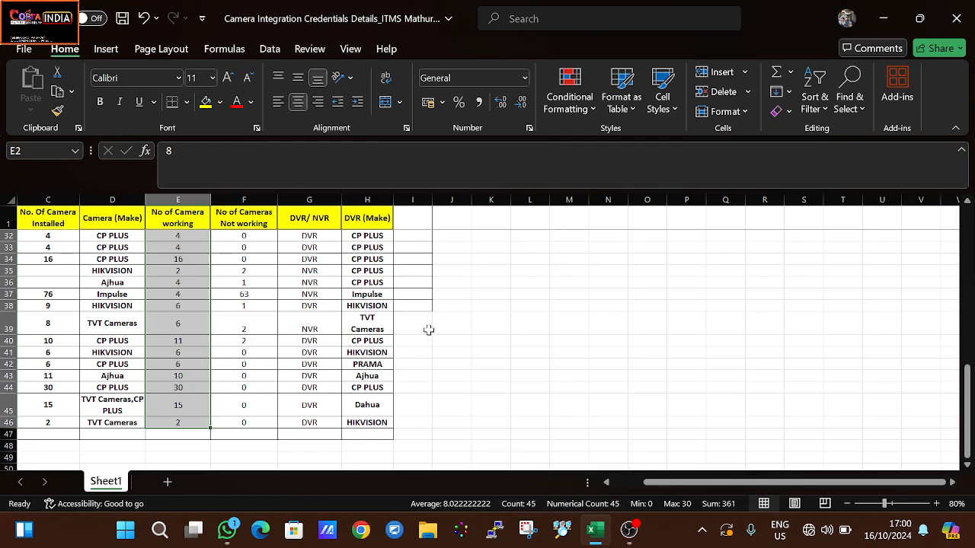
pyautogui.scroll(10, 419, 321)
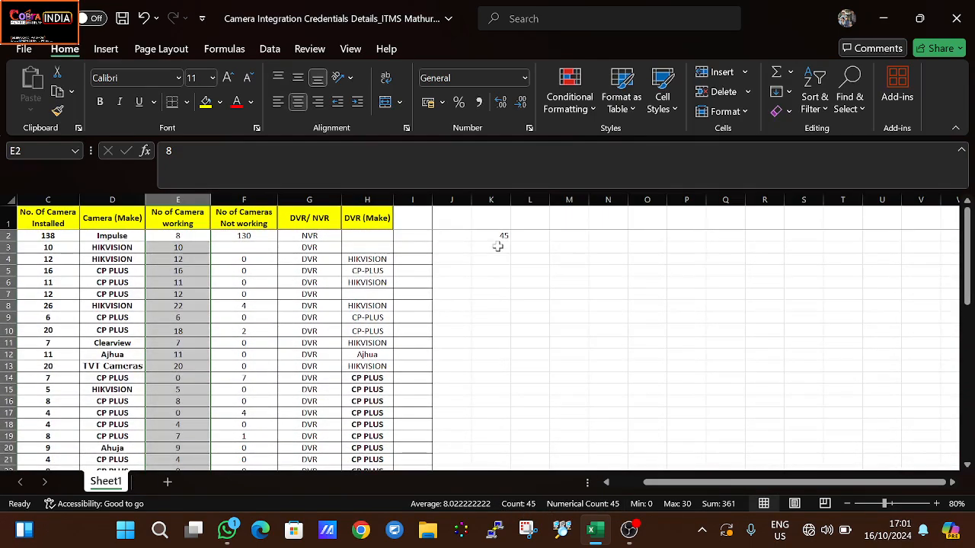
# Clear the COUNT formula from cell K2
pyautogui.click(493, 237)
pyautogui.doubleClick(495, 236)
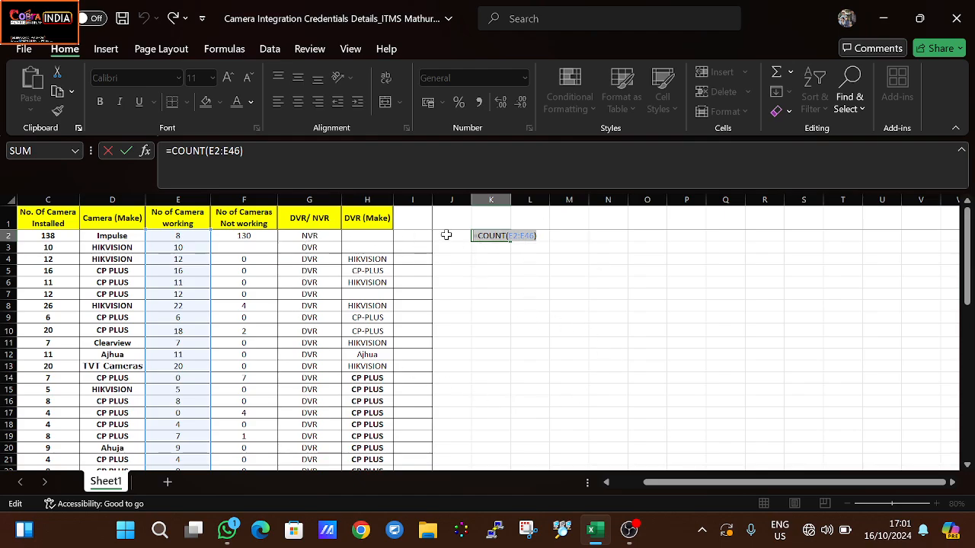
pyautogui.press('Escape')
pyautogui.click(451, 272)
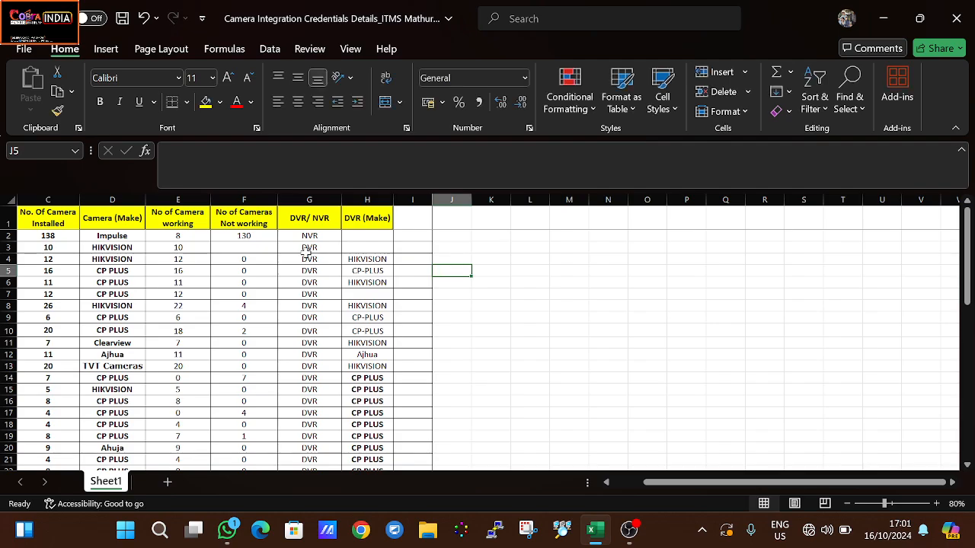
# Enter =COUNTIF(D2:D46,N2) in cell J2 to count the camera makes matching the criterion in N2
pyautogui.click(450, 238)
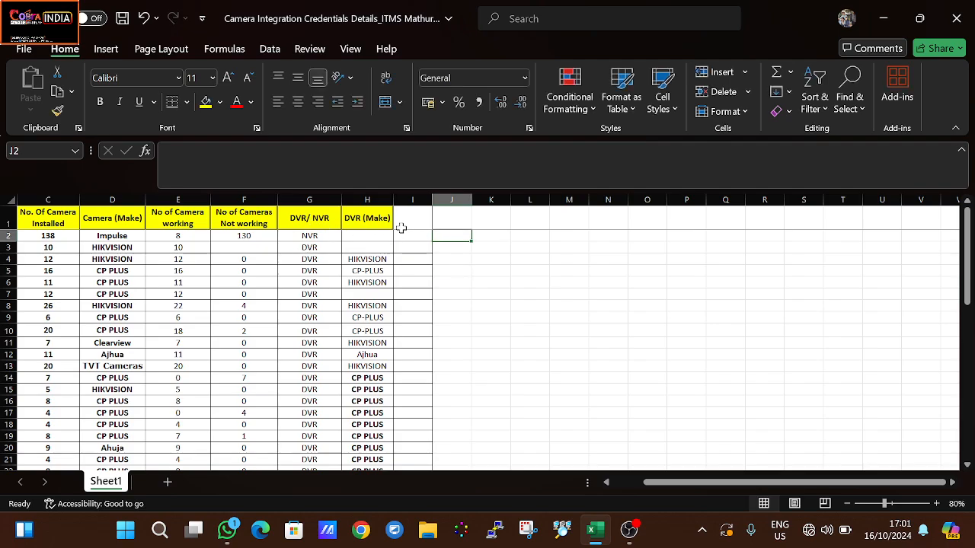
pyautogui.moveTo(309, 235); pyautogui.dragTo(311, 379)
pyautogui.click(463, 238)
pyautogui.write('=co')
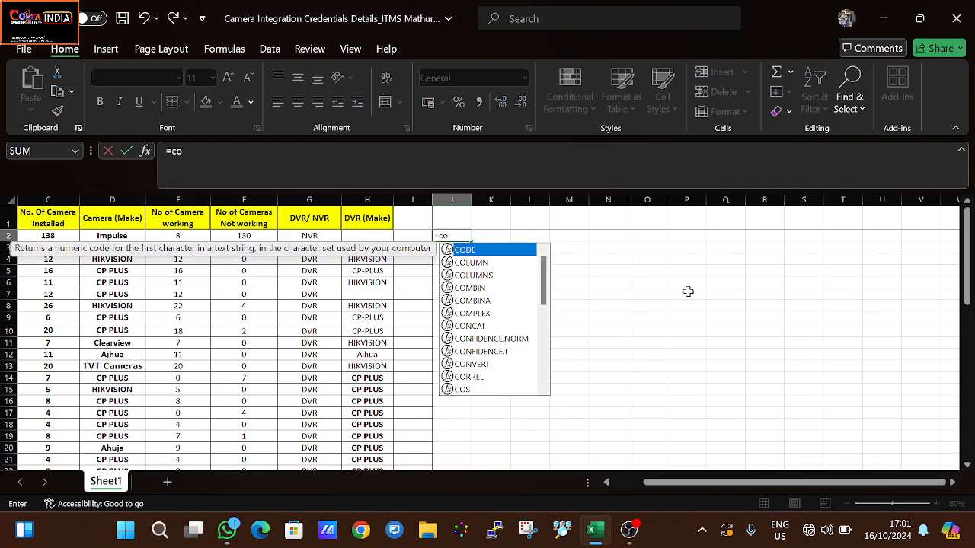
pyautogui.write('unt')
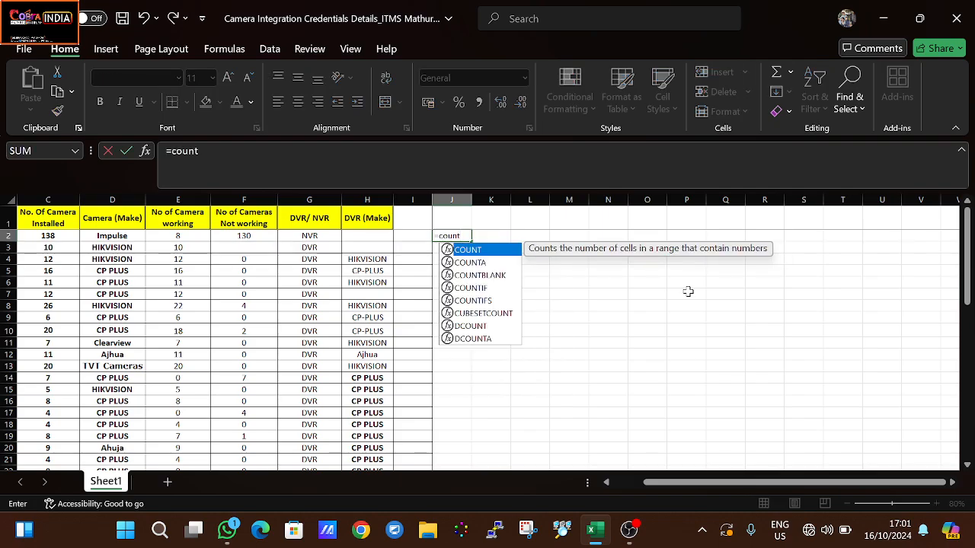
pyautogui.write('if')
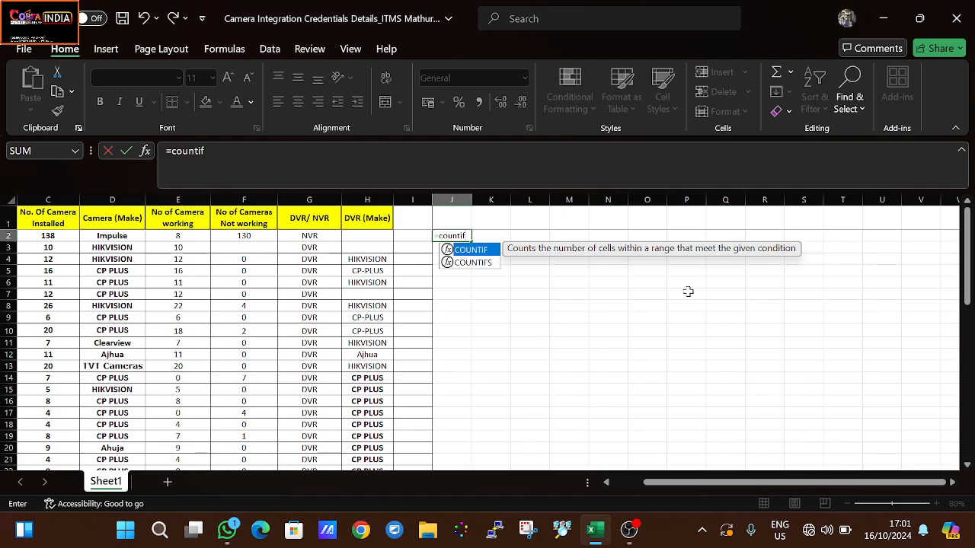
pyautogui.write('(')
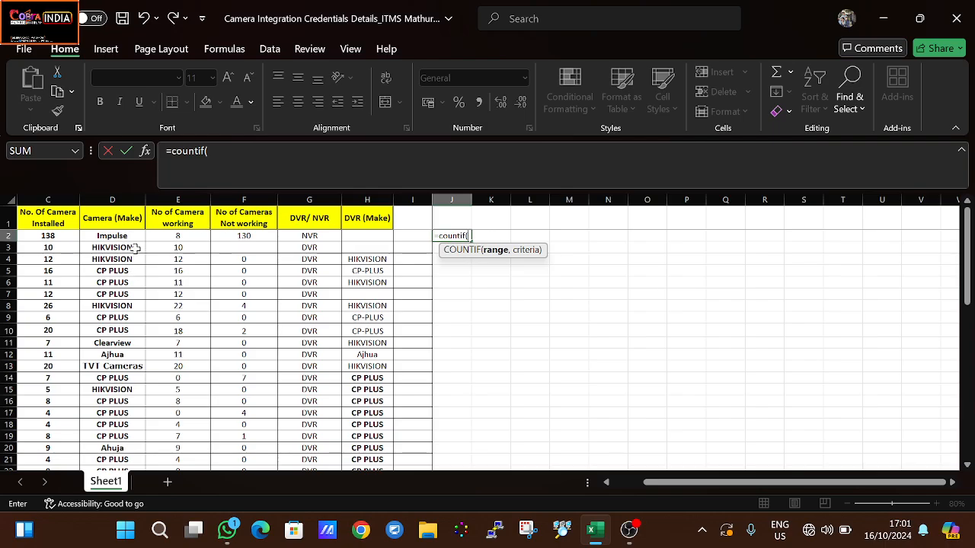
pyautogui.moveTo(131, 237); pyautogui.dragTo(125, 450)
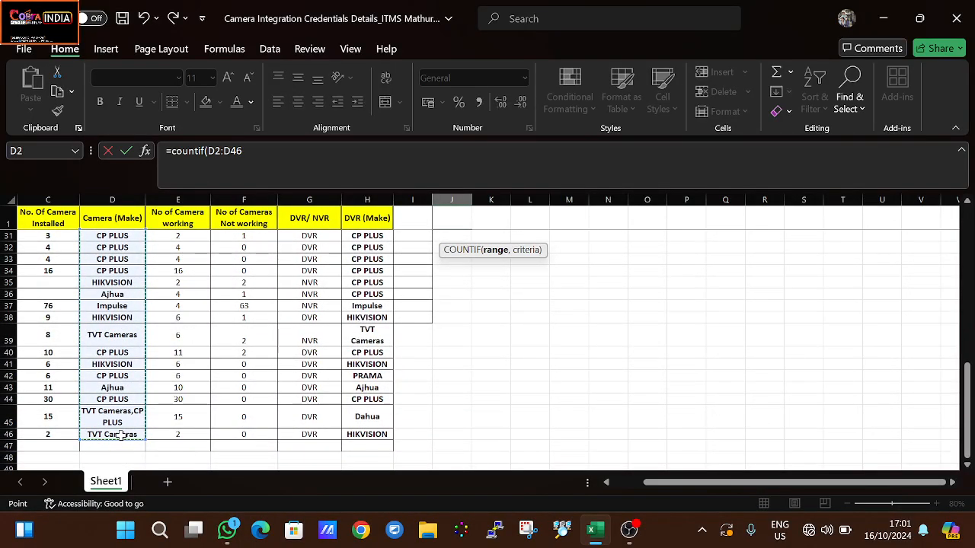
pyautogui.scroll(10, 133, 361)
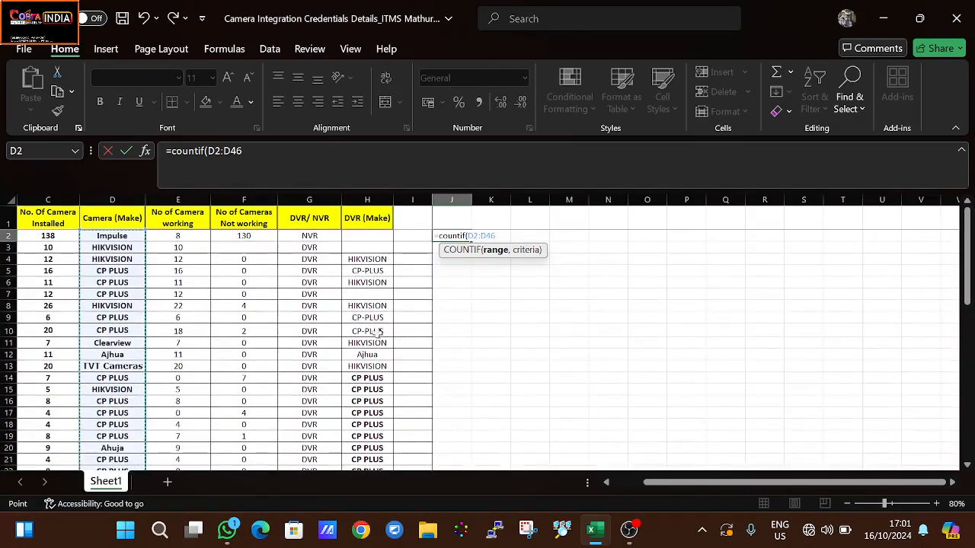
pyautogui.write(',')
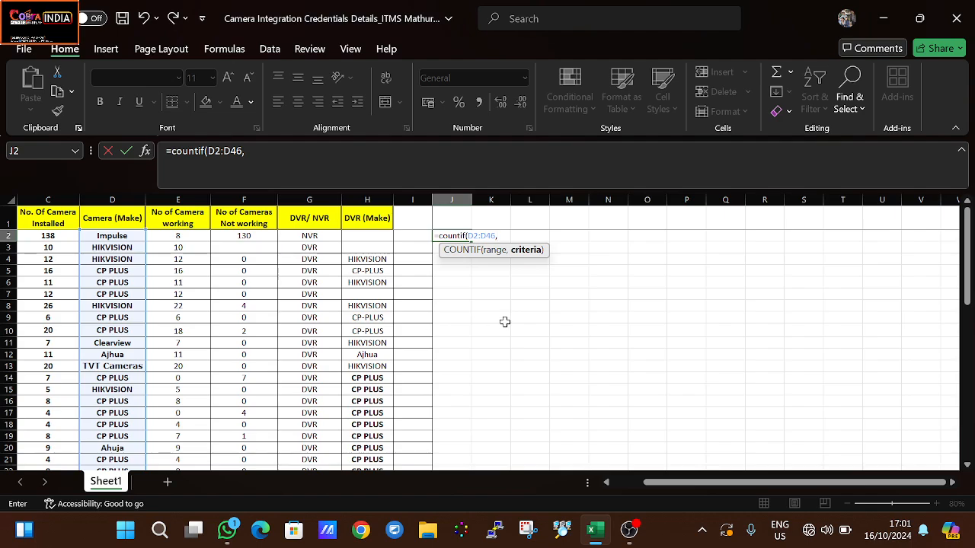
pyautogui.click(613, 238)
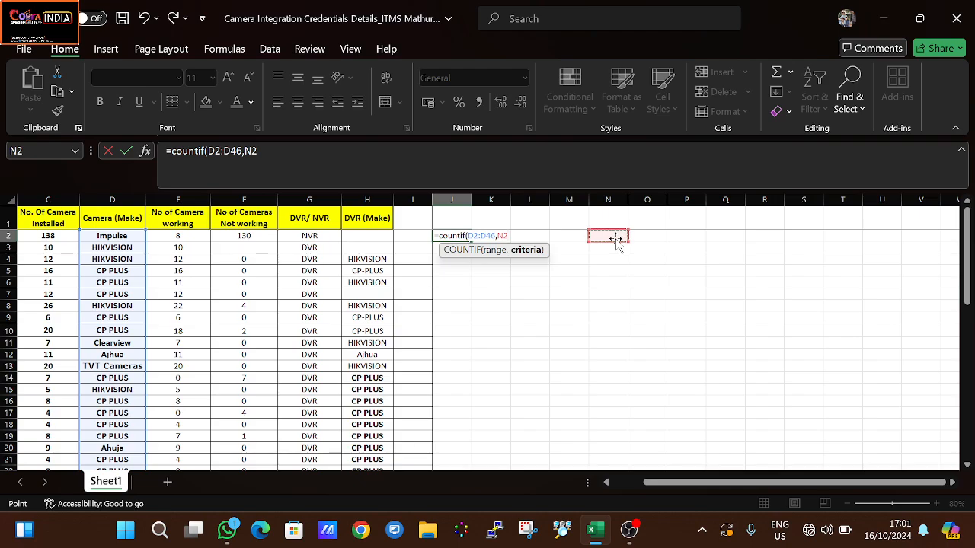
pyautogui.write(')')
# Enter HIKVISION in cell N2 as the camera make to count
pyautogui.click(615, 238)
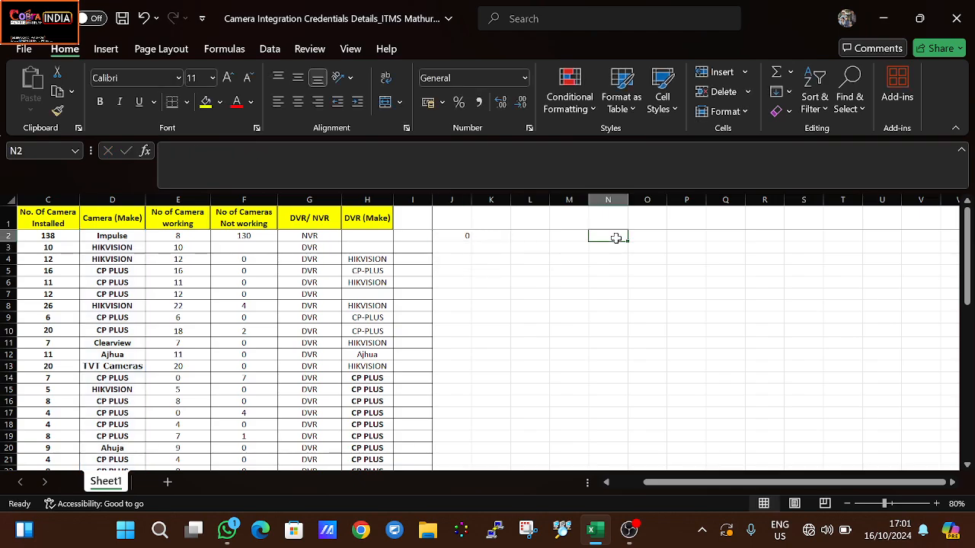
pyautogui.write('HIK')
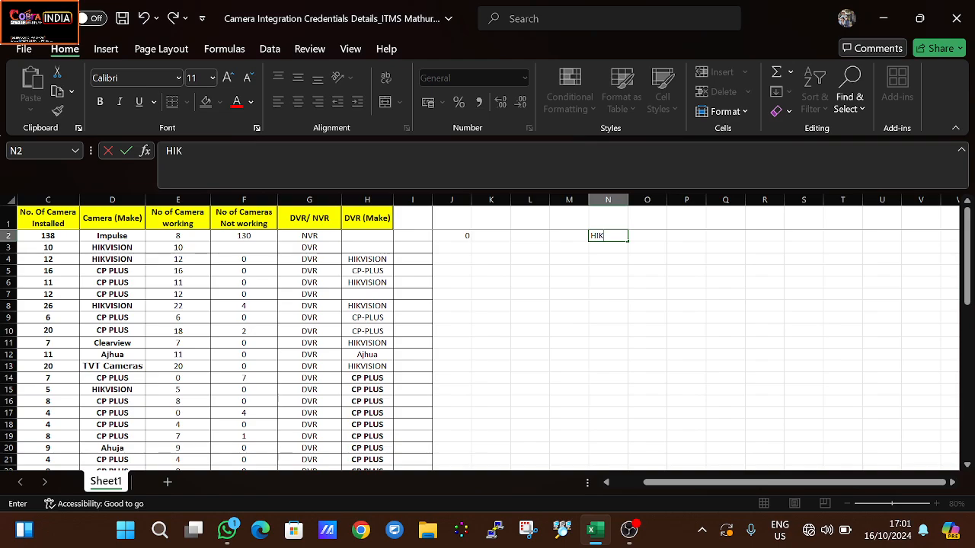
pyautogui.write('VISION')
pyautogui.press('Return')
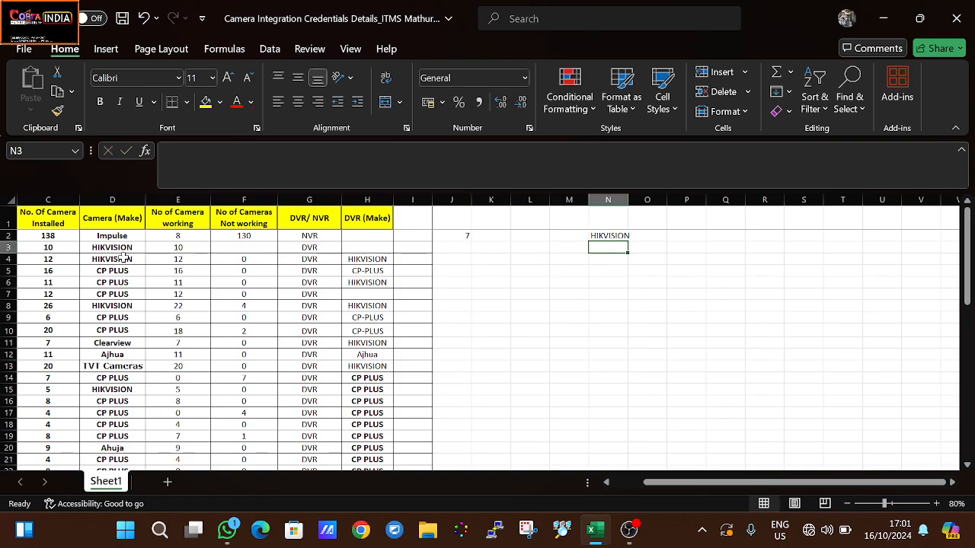
# Review the Camera (Make) values in column D and copy CP PLUS from D5 into the criterion cell N2
pyautogui.moveTo(123, 236); pyautogui.dragTo(130, 447)
pyautogui.scroll(10, 256, 331)
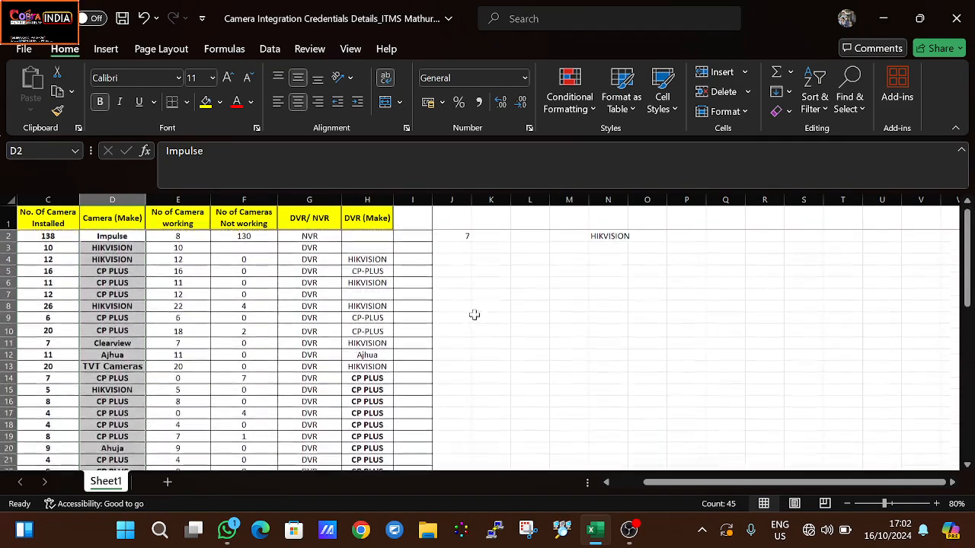
pyautogui.click(127, 272)
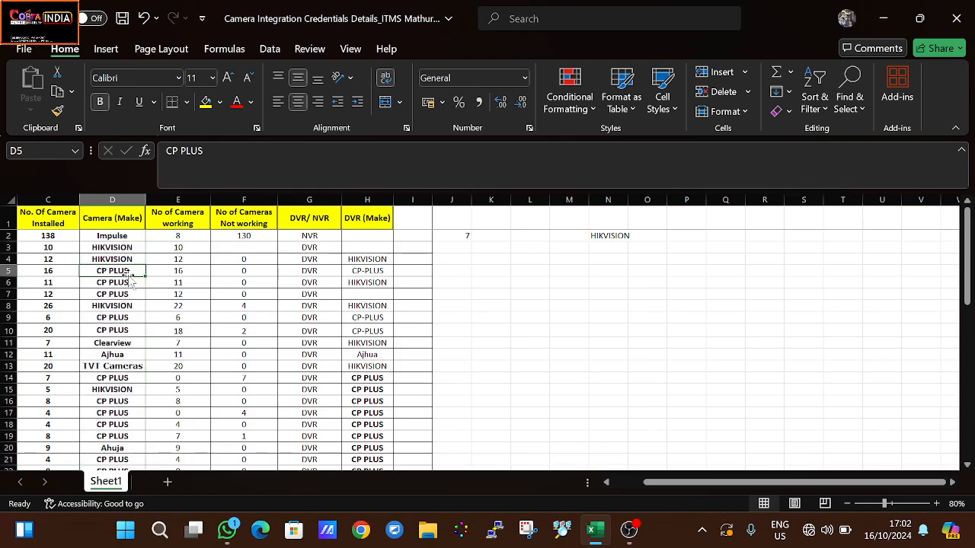
pyautogui.hotkey('ctrl', 'c')
pyautogui.click(618, 235)
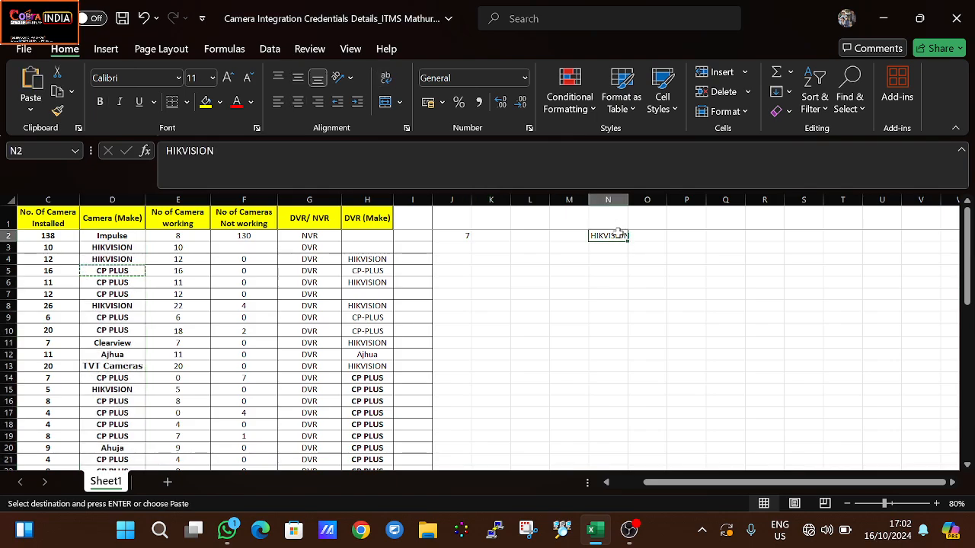
pyautogui.hotkey('ctrl', 'v')
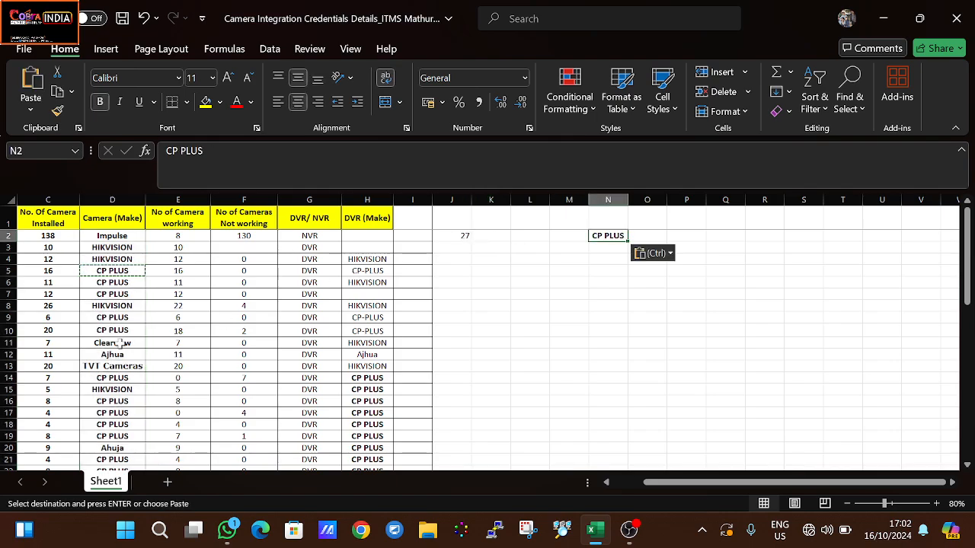
# Copy TVT Cameras from D13 into N2 as the criterion and look through the rows for that make
pyautogui.click(118, 366)
pyautogui.hotkey('ctrl', 'c')
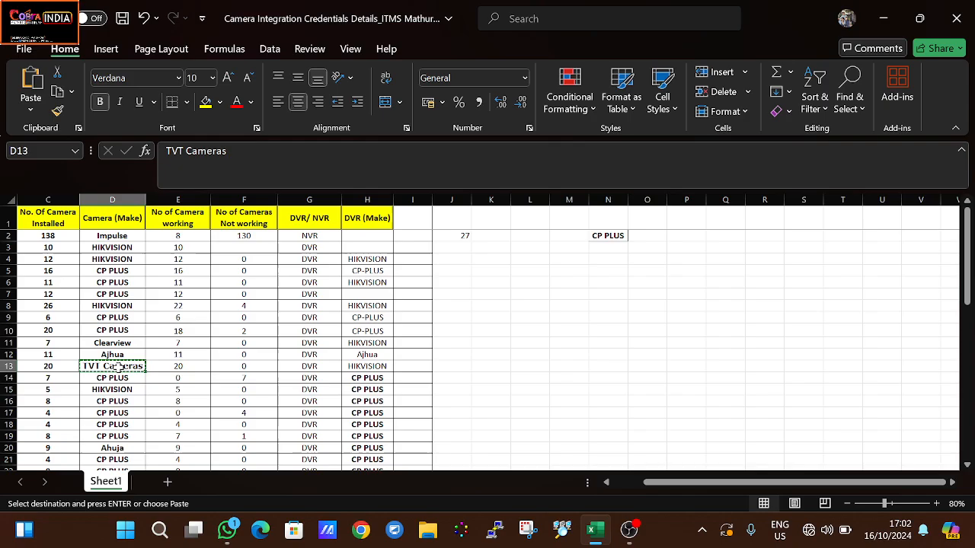
pyautogui.click(600, 236)
pyautogui.hotkey('ctrl', 'v')
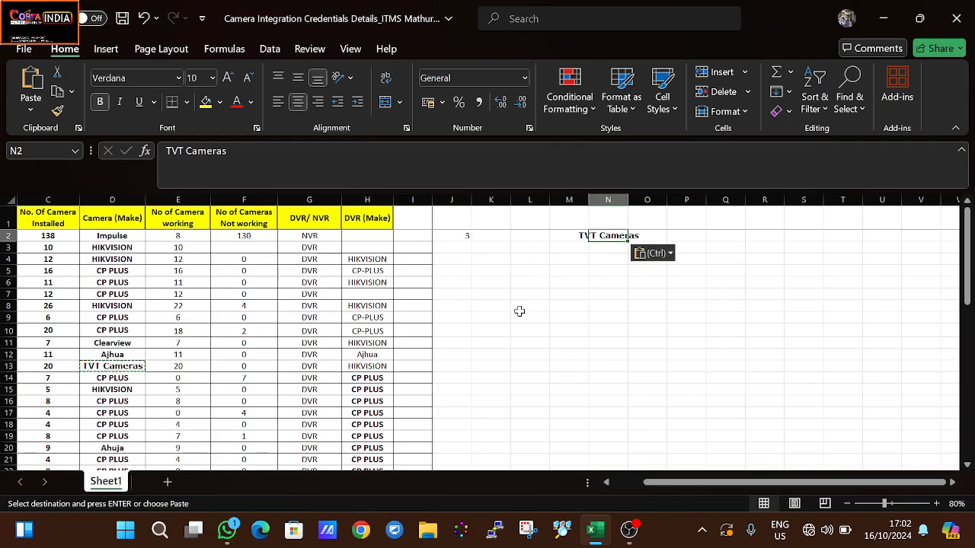
pyautogui.scroll(-3, 521, 304)
pyautogui.scroll(-3, 519, 310)
pyautogui.scroll(7, 520, 311)
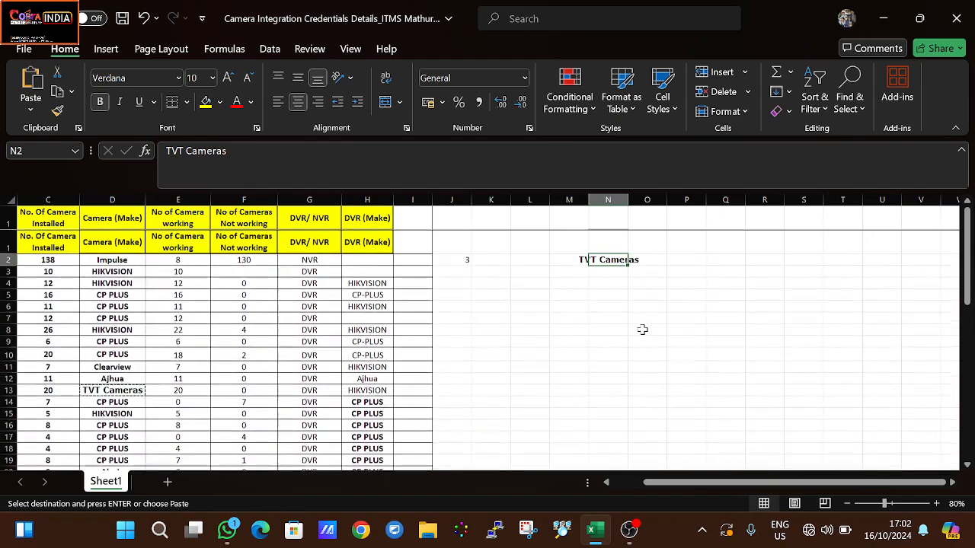
# Replace the N2 criterion in cell J2 with text to make the formula =COUNTIF(D2:D46,"HIKVISION")
pyautogui.click(466, 236)
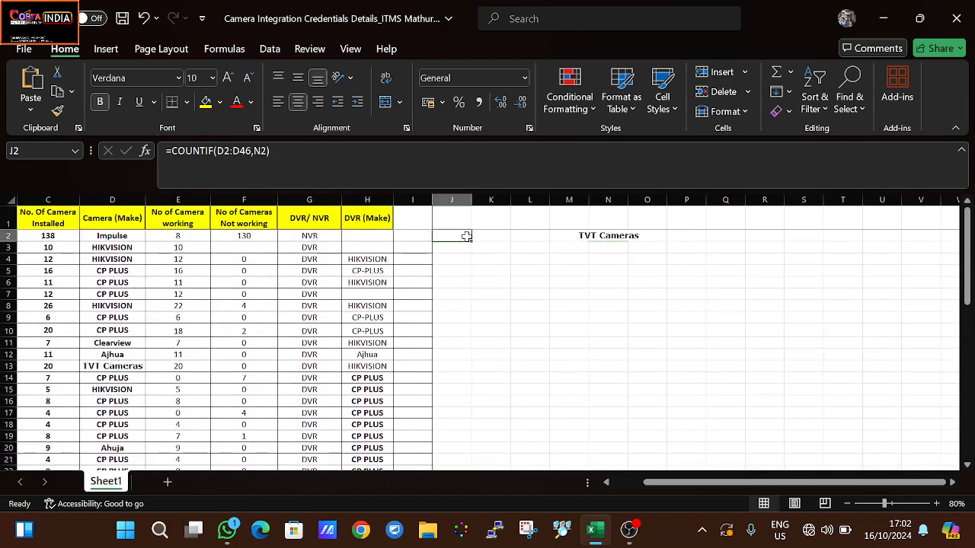
pyautogui.press('F2')
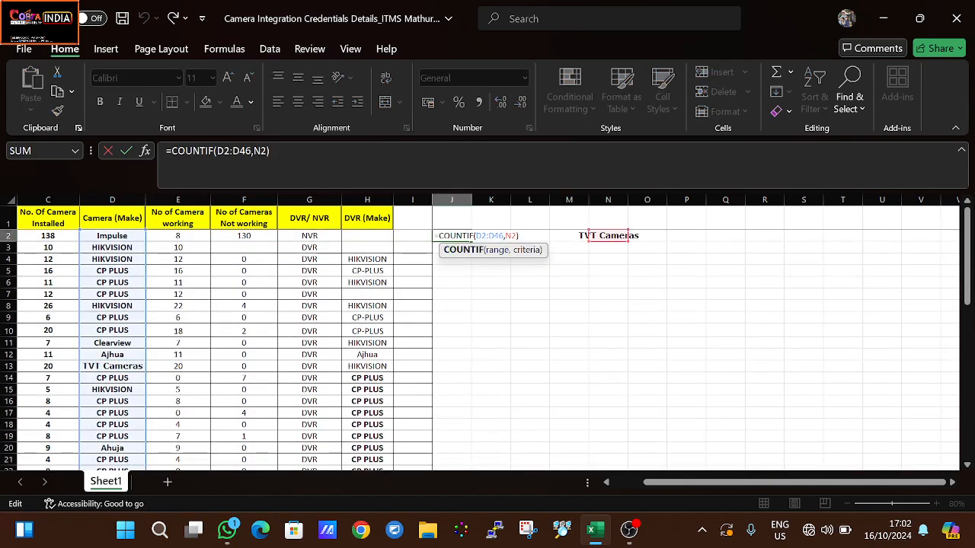
pyautogui.click(515, 236)
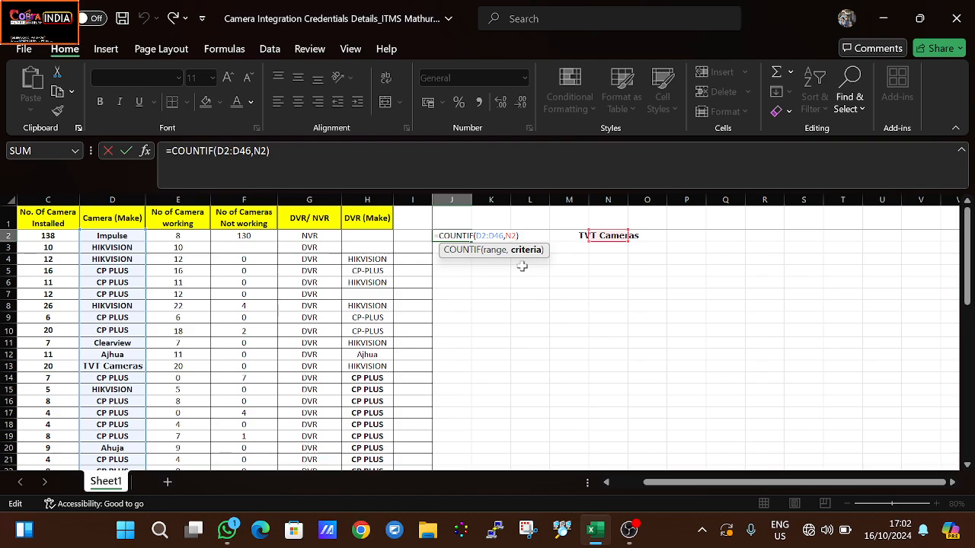
pyautogui.press('BackSpace')
pyautogui.press('BackSpace')
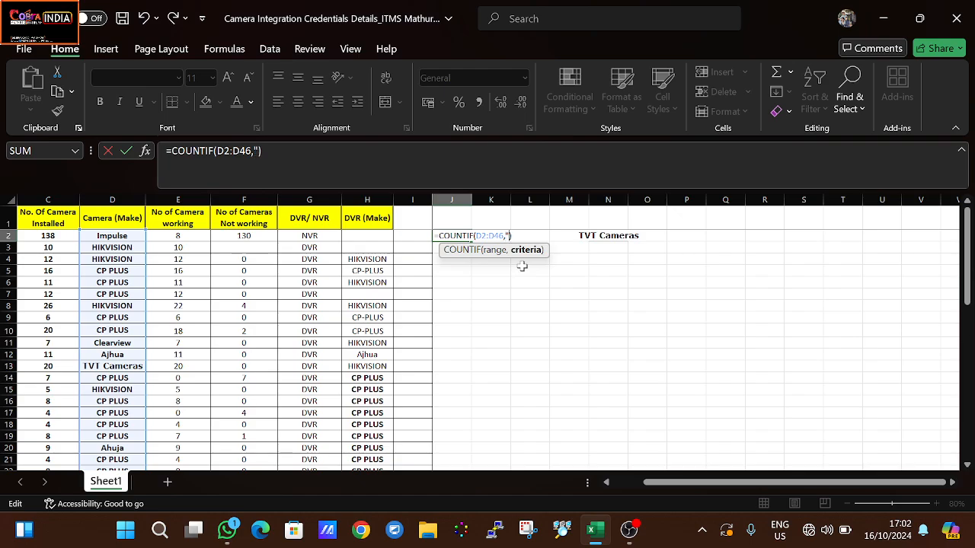
pyautogui.write('KVISION')
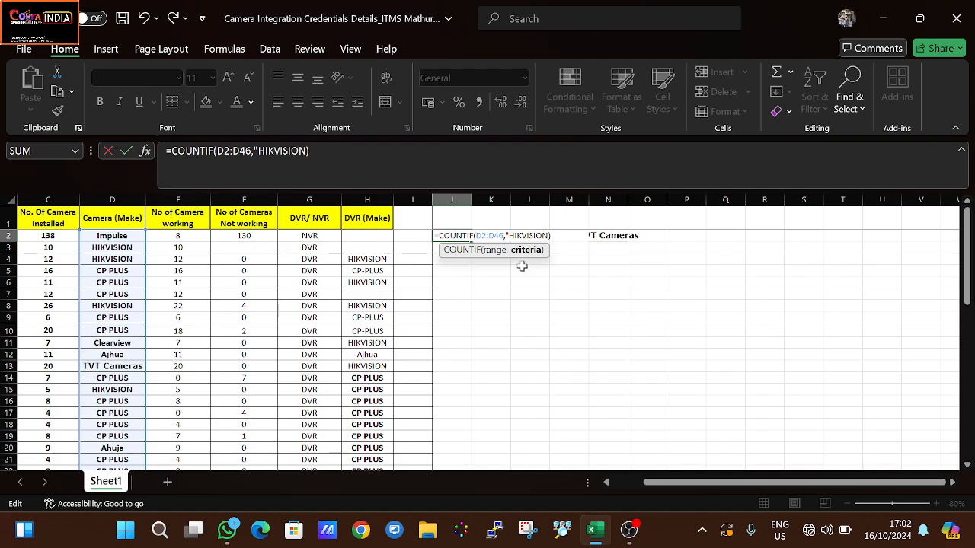
pyautogui.write('")')
pyautogui.press('Return')
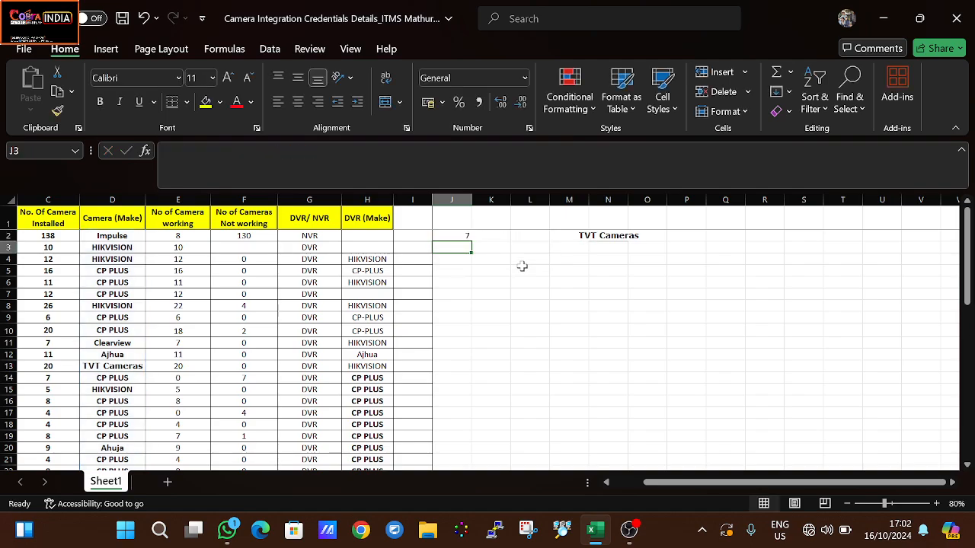
# Clear the arguments of the COUNTIF formula in J2 and set its range to the working-camera numbers in E2:E46
pyautogui.doubleClick(447, 235)
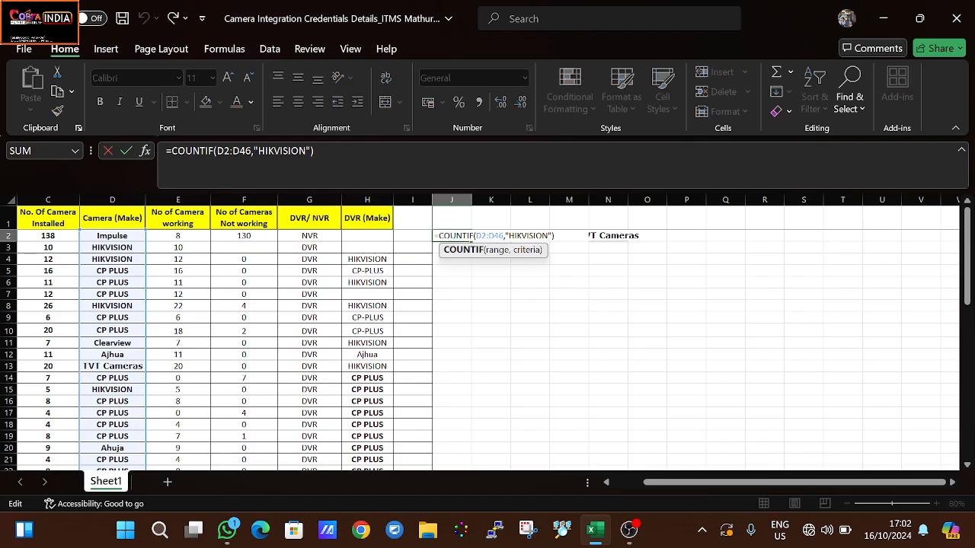
pyautogui.moveTo(509, 235); pyautogui.dragTo(607, 235)
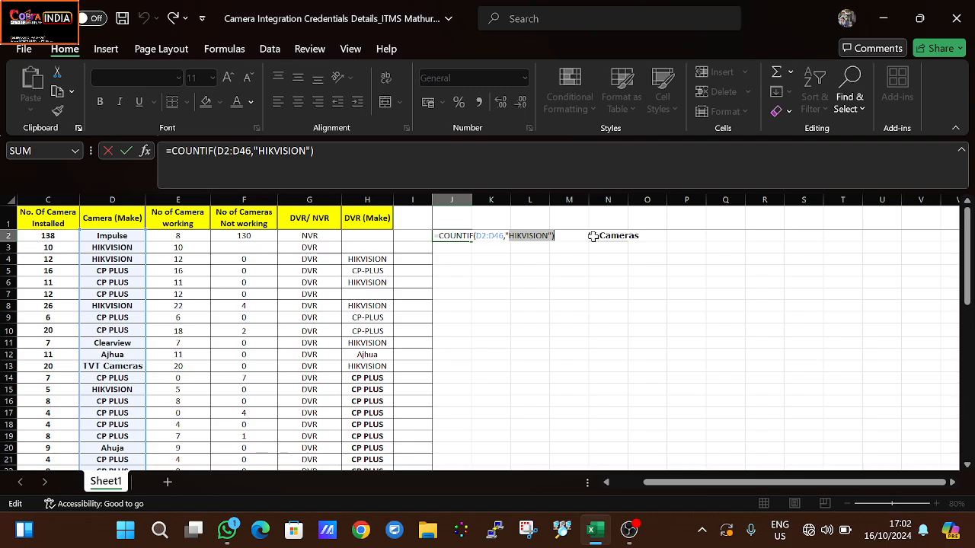
pyautogui.press('BackSpace')
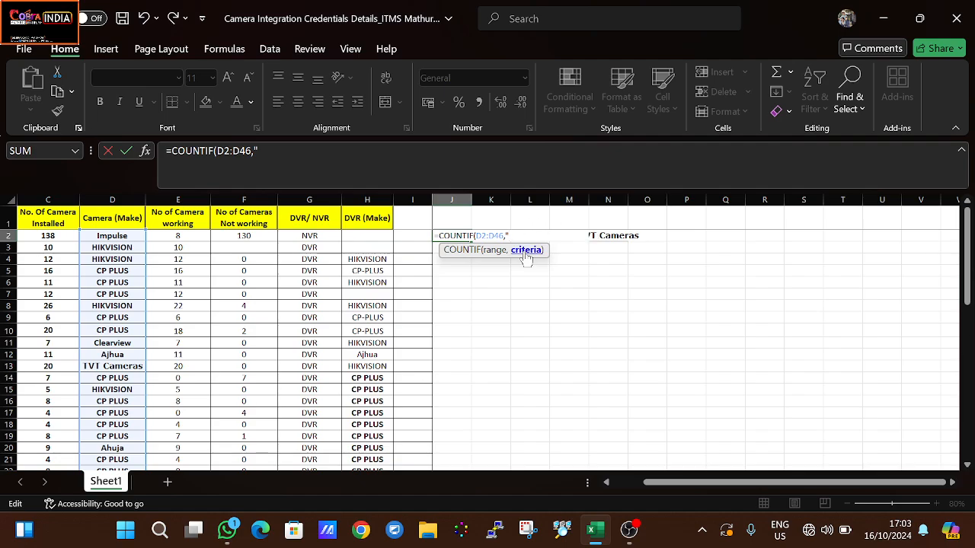
pyautogui.press('BackSpace')
pyautogui.press('BackSpace')
pyautogui.press('BackSpace')
pyautogui.press('BackSpace')
pyautogui.press('BackSpace')
pyautogui.press('BackSpace')
pyautogui.press('BackSpace')
pyautogui.press('BackSpace')
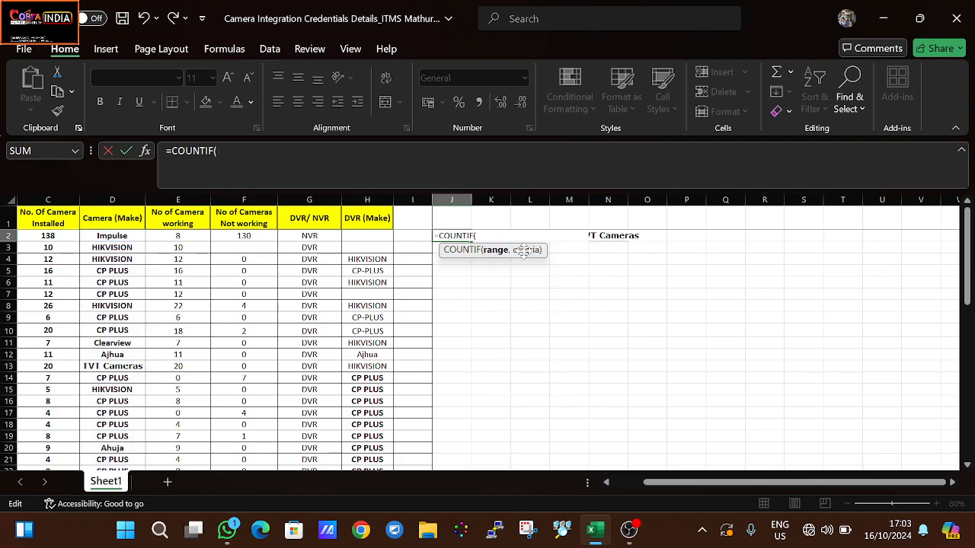
pyautogui.moveTo(188, 236); pyautogui.dragTo(185, 449)
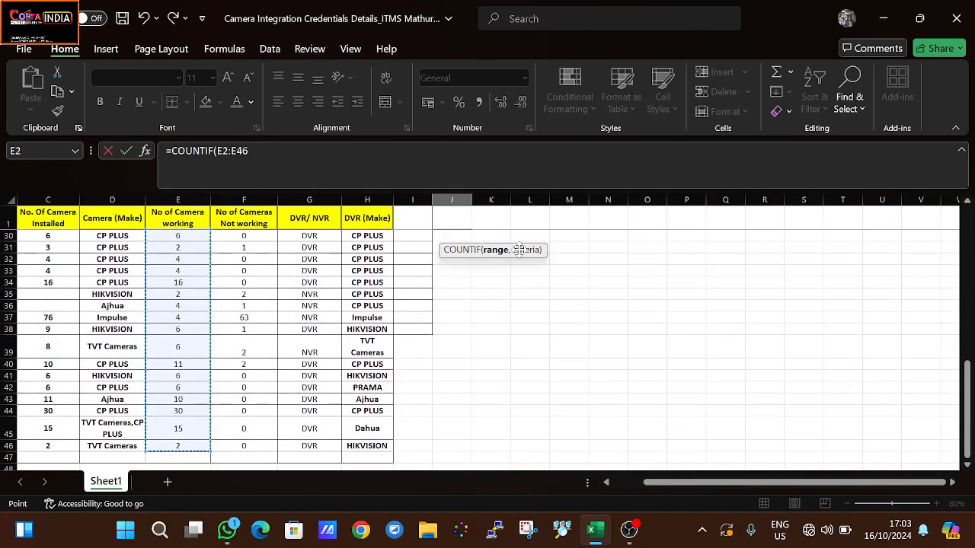
pyautogui.scroll(10, 491, 254)
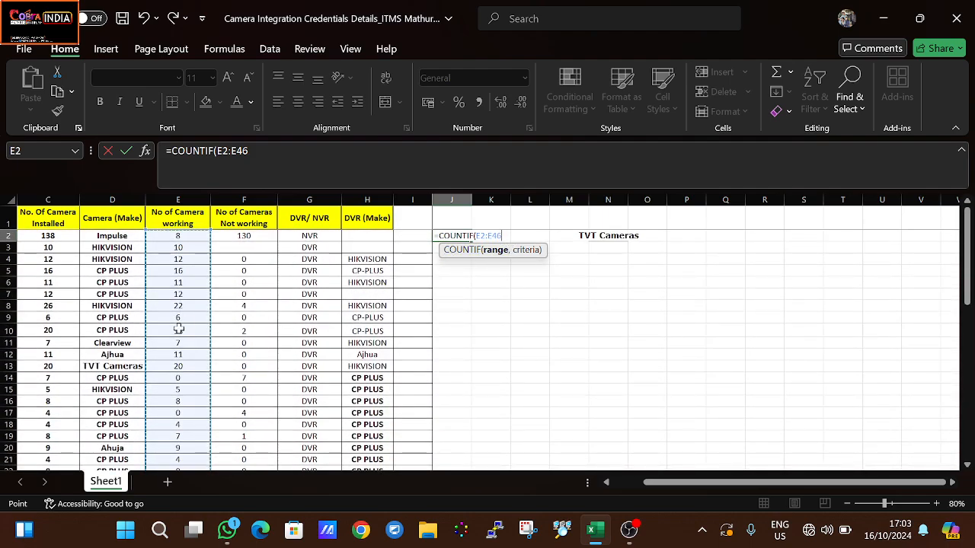
# Complete the formula with the criterion >8 and enclose it in quotation marks, giving =COUNTIF(E2:E46,">8")
pyautogui.write(',>')
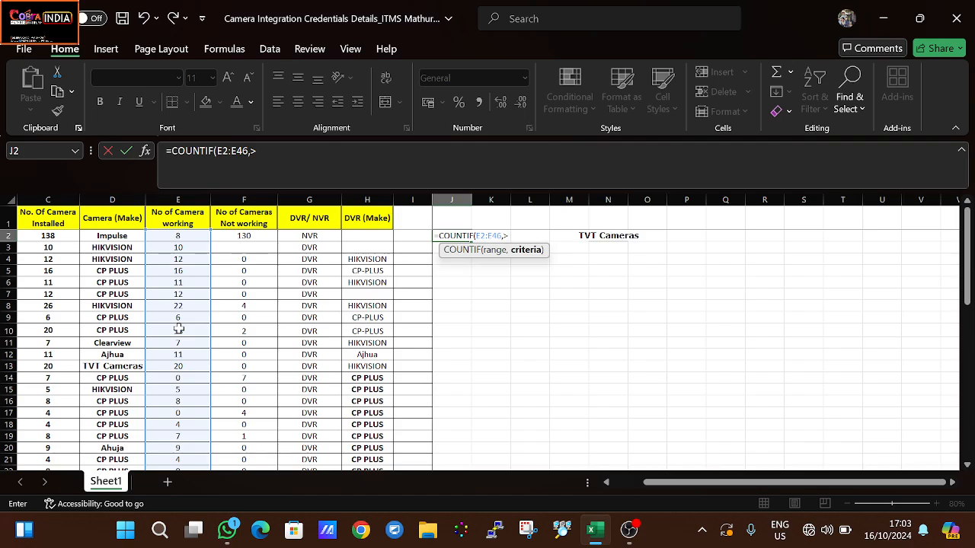
pyautogui.write('8)')
pyautogui.press('Return')
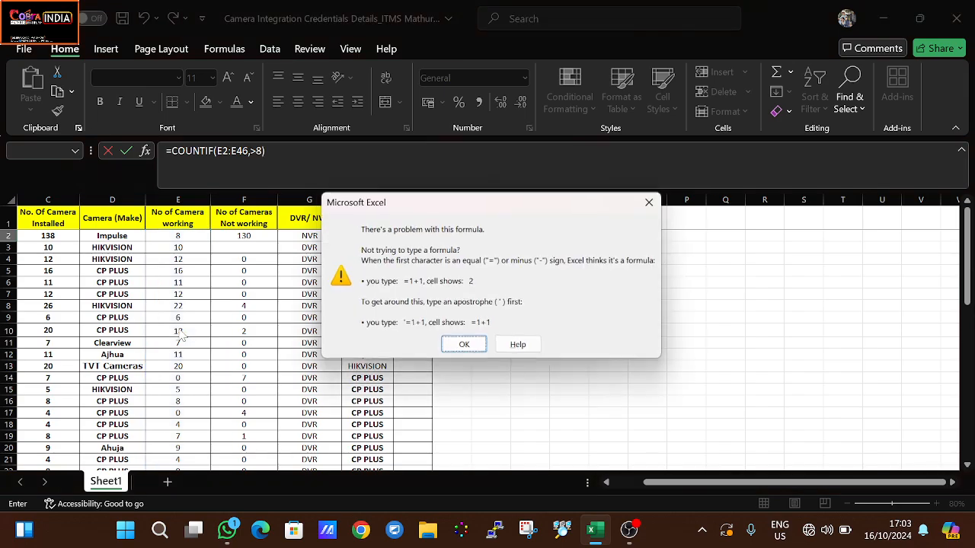
pyautogui.click(462, 348)
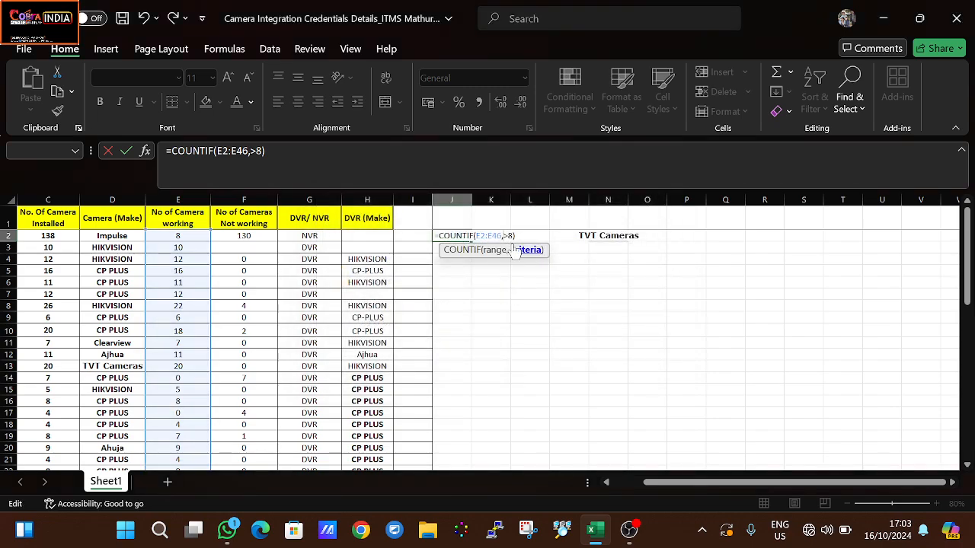
pyautogui.press('Right')
pyautogui.press('Right')
pyautogui.press('Return')
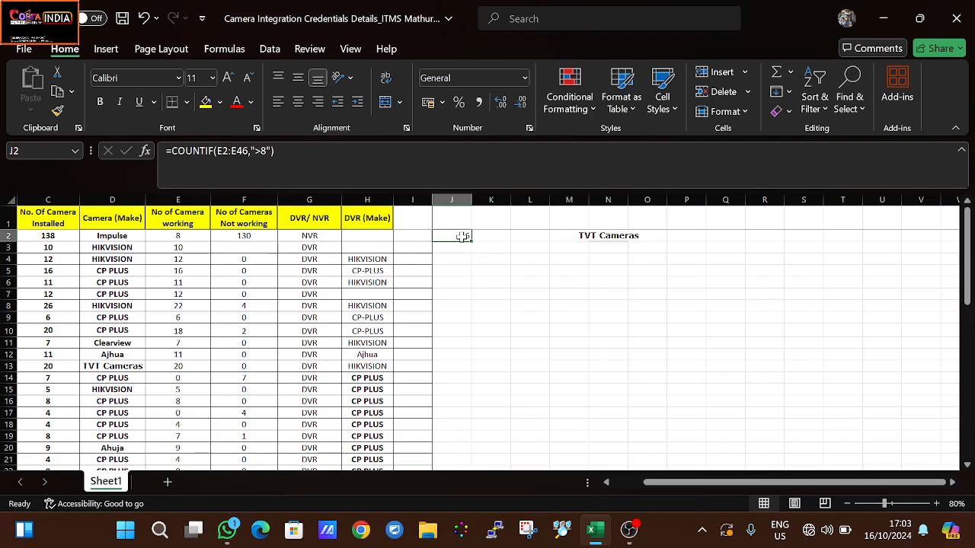
# Open the J2 formula and examine the values of its range E2:E46 against the greater-than-8 criterion
pyautogui.doubleClick(463, 236)
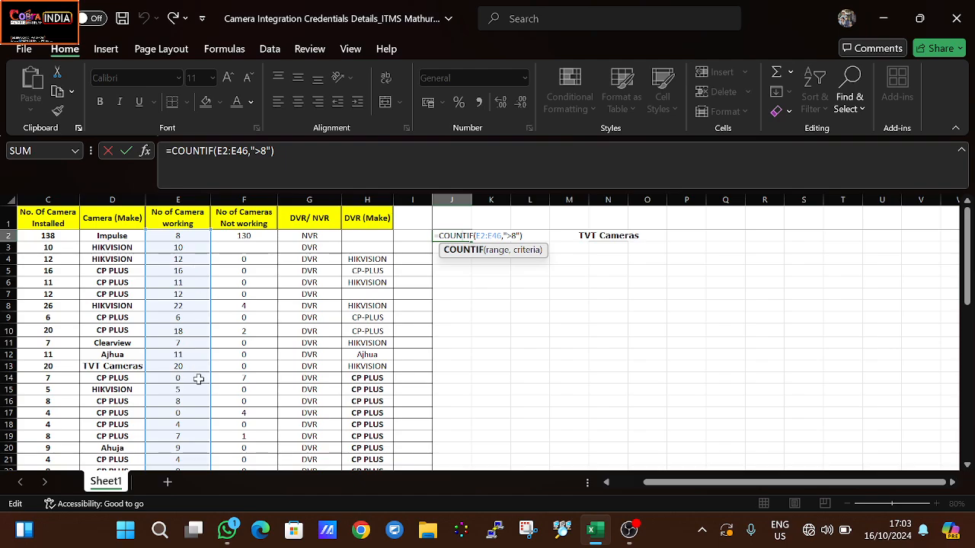
pyautogui.scroll(-7, 198, 379)
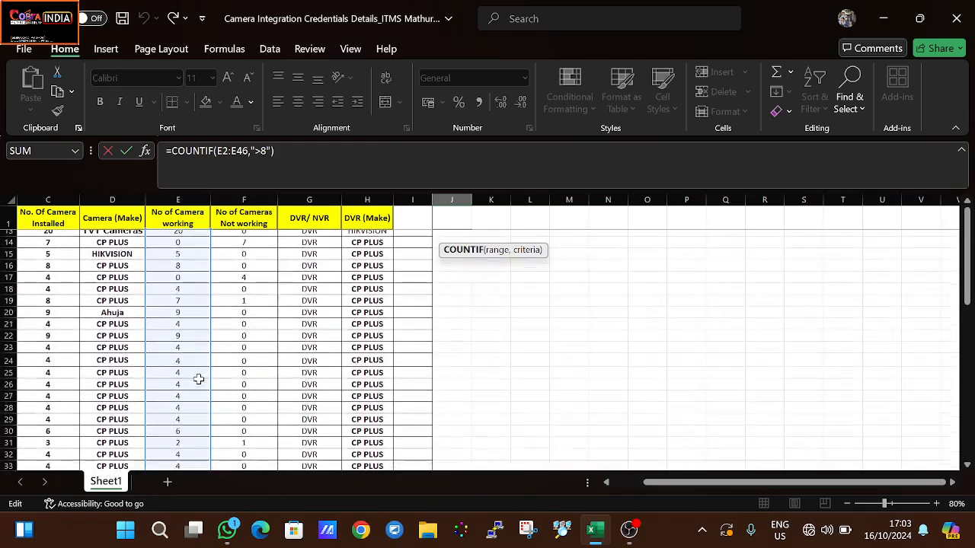
pyautogui.scroll(7, 198, 379)
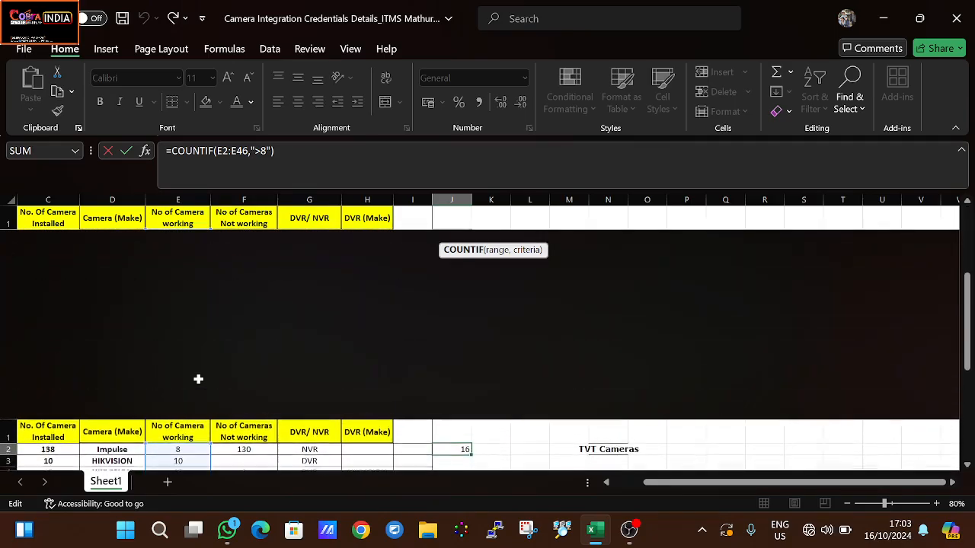
pyautogui.scroll(-8, 198, 378)
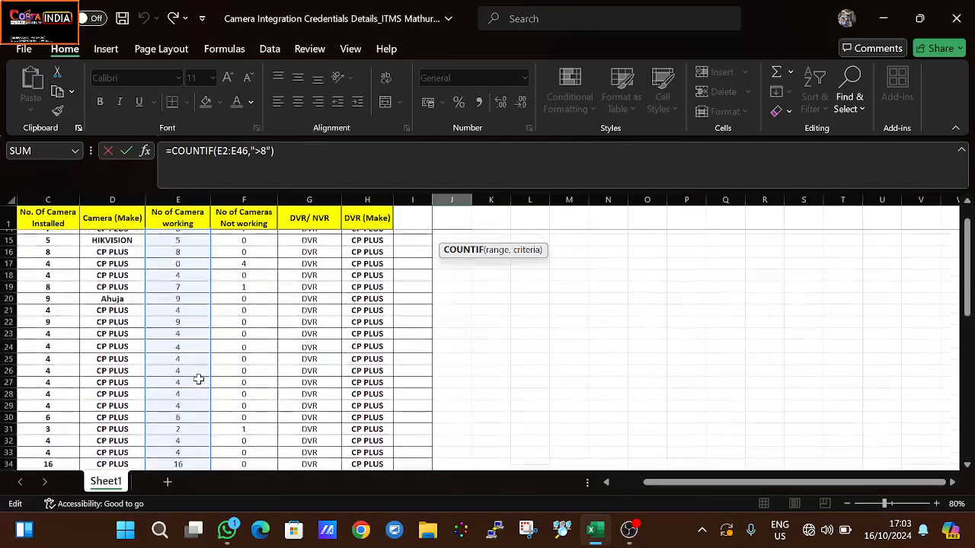
pyautogui.scroll(-2, 198, 378)
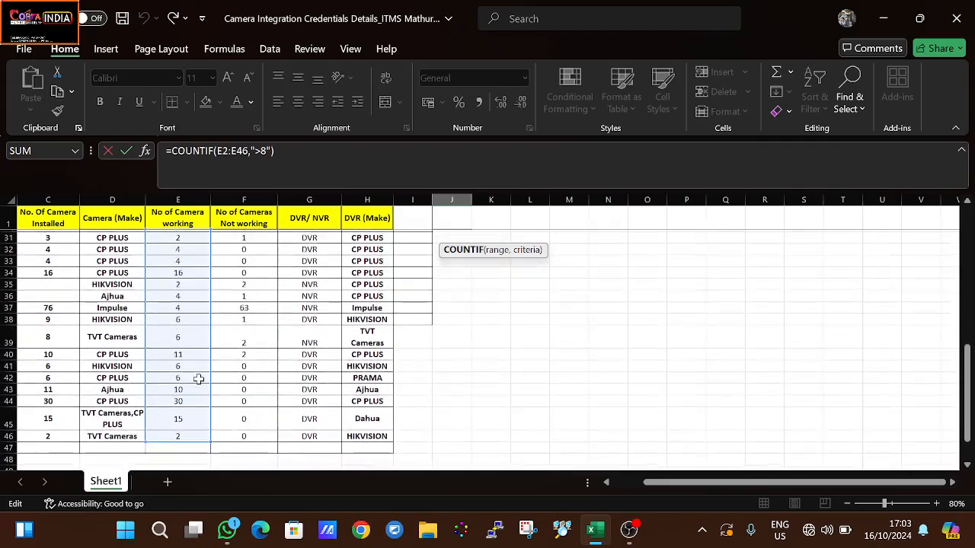
pyautogui.scroll(5, 198, 378)
pyautogui.press('Return')
pyautogui.scroll(5, 198, 379)
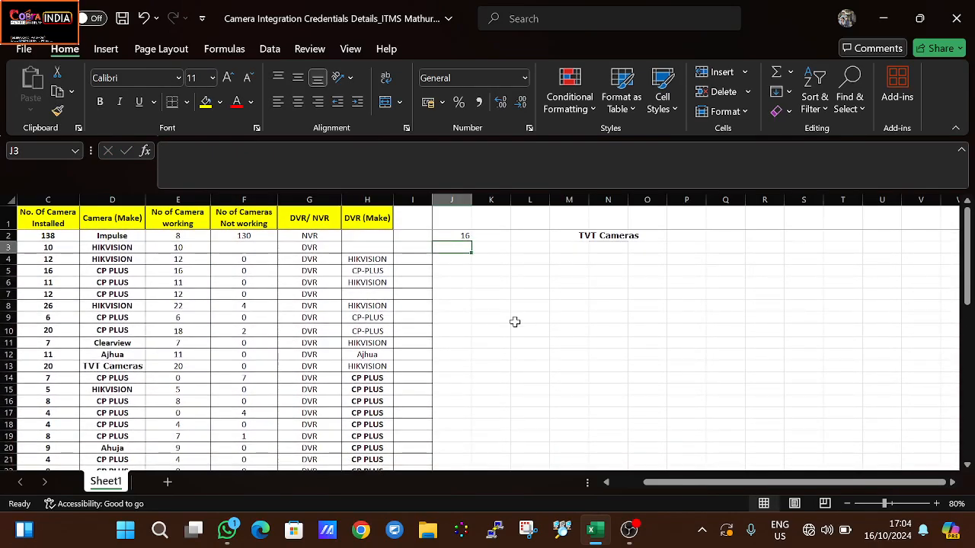
# Change the COUNTIF criterion in J2 to "<8" and check the No of Camera working column
pyautogui.click(461, 228)
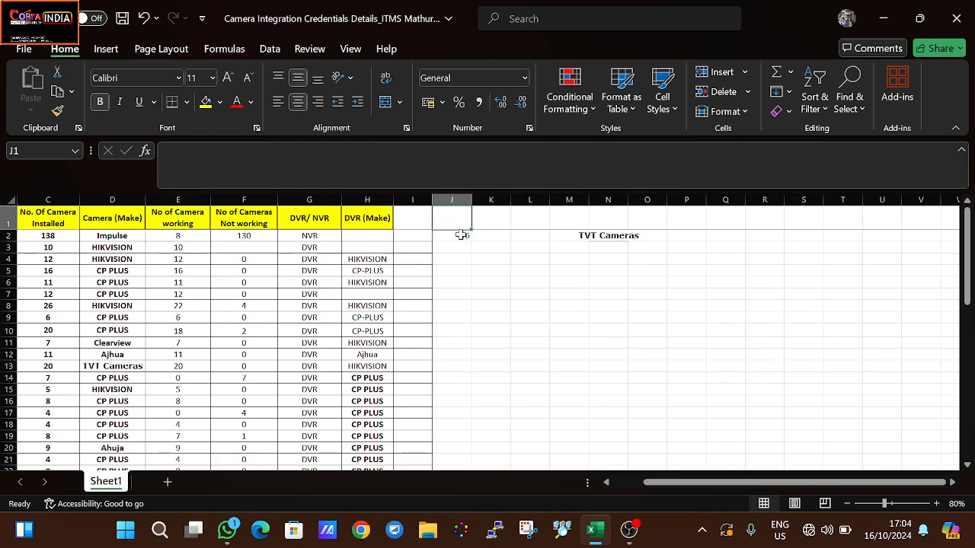
pyautogui.click(462, 235)
pyautogui.doubleClick(463, 235)
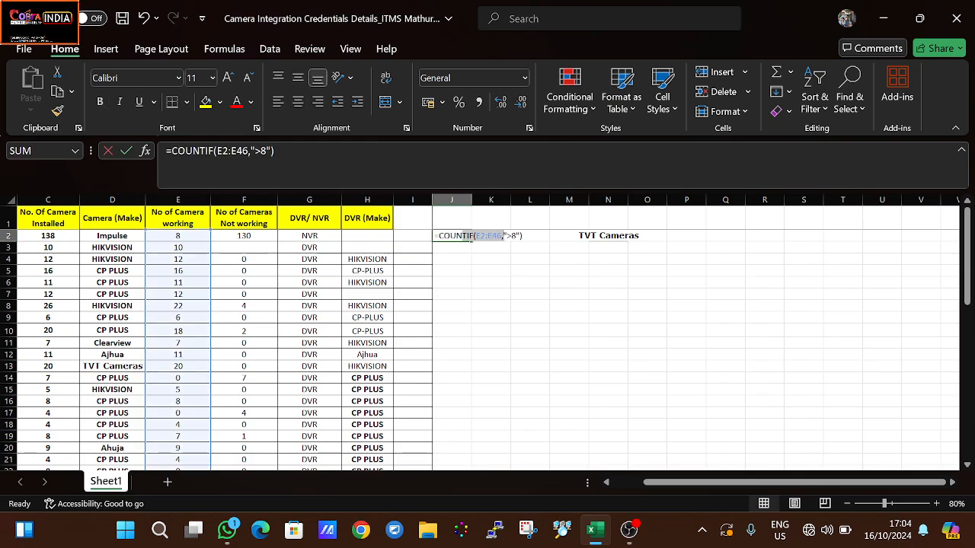
pyautogui.click(511, 236)
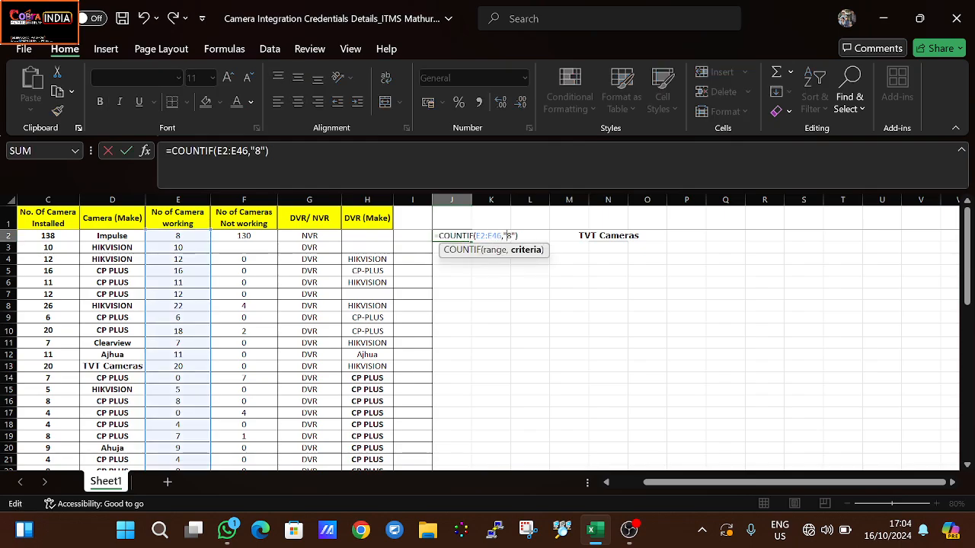
pyautogui.press('Return')
pyautogui.click(513, 282)
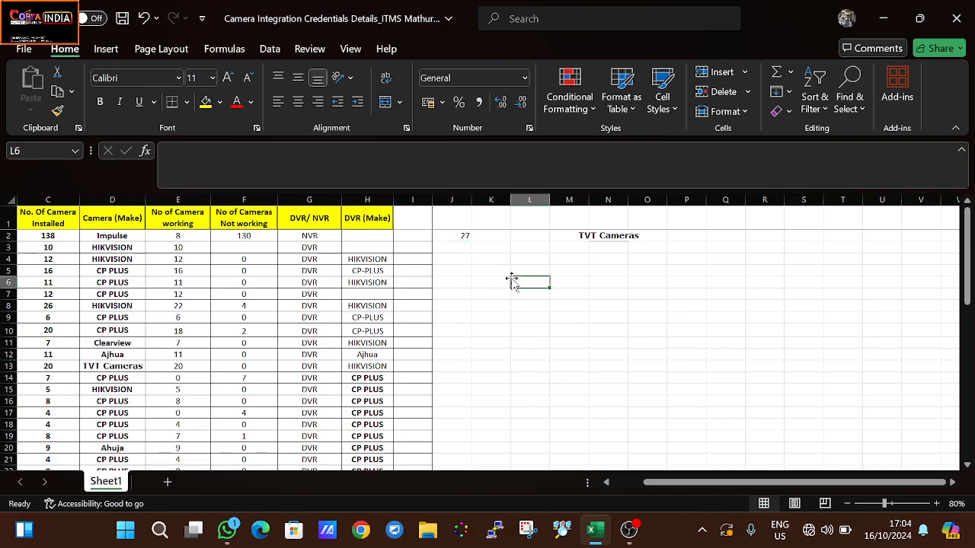
pyautogui.scroll(-12, 511, 280)
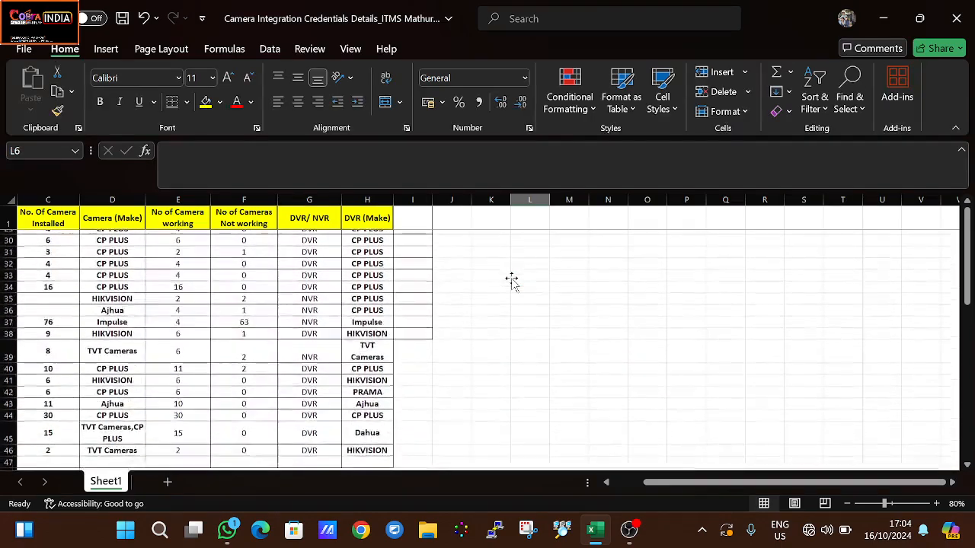
pyautogui.scroll(12, 512, 280)
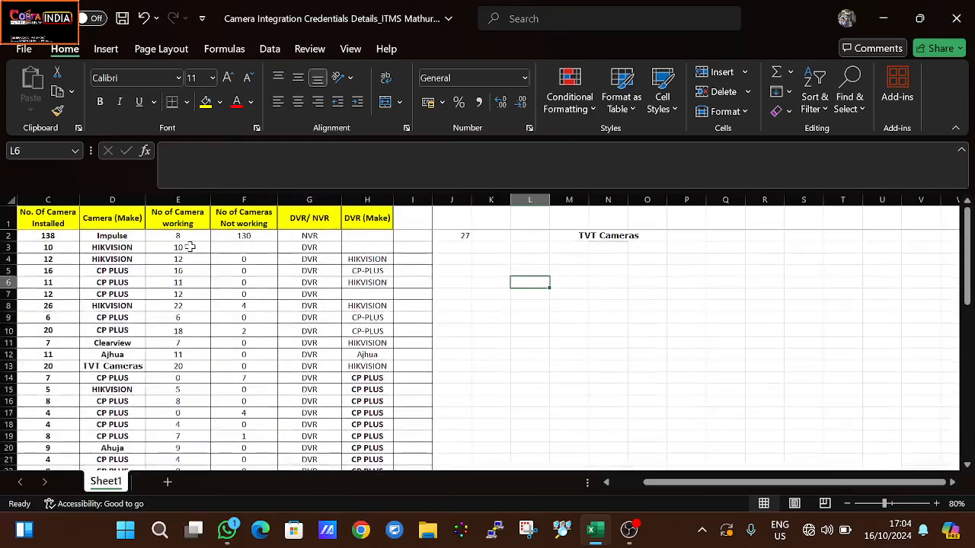
pyautogui.click(190, 237)
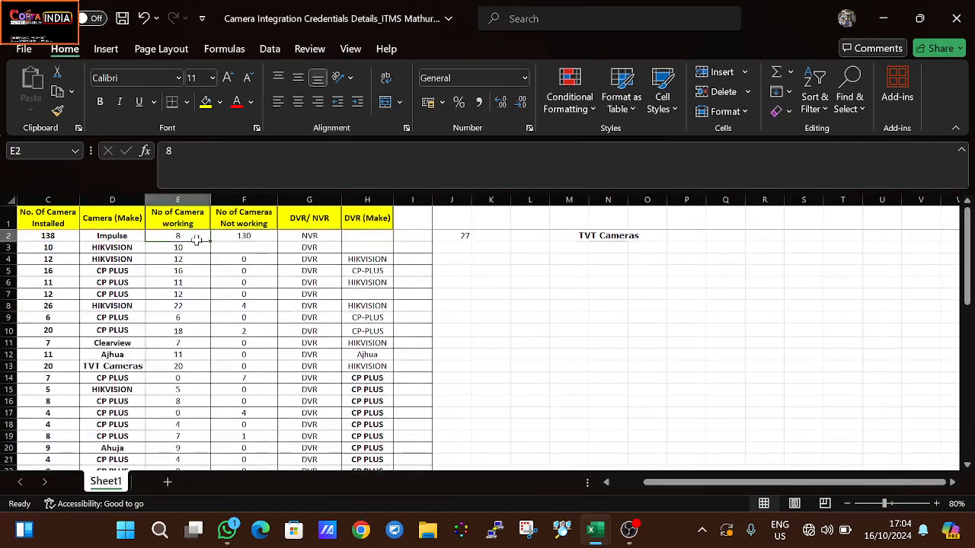
pyautogui.click(191, 223)
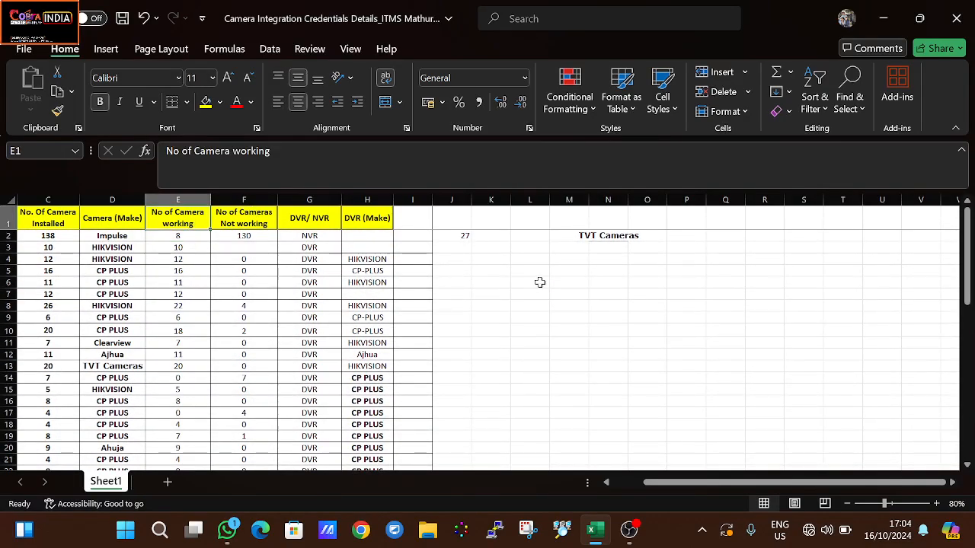
# Change the COUNTIF criterion in J2 to 10 and look through column E for rows with that value
pyautogui.doubleClick(452, 235)
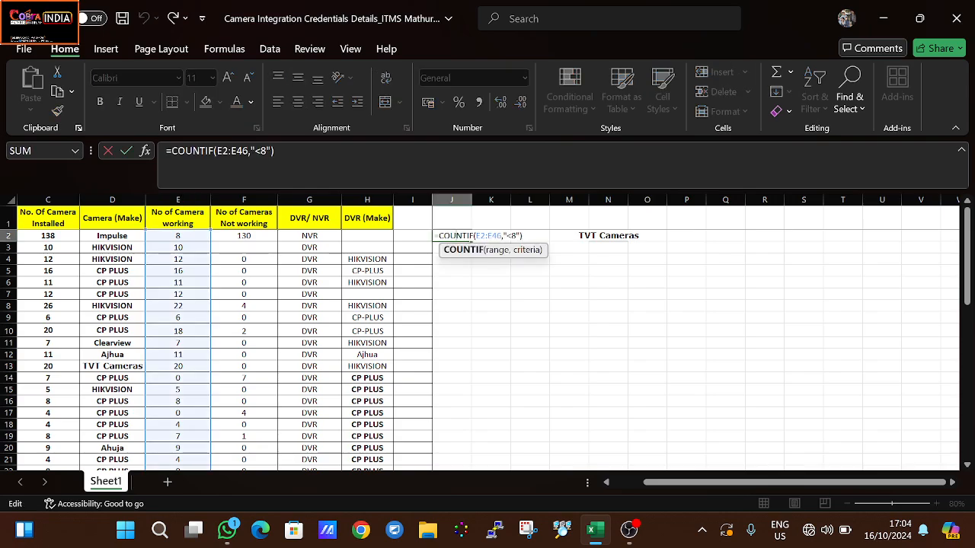
pyautogui.click(516, 237)
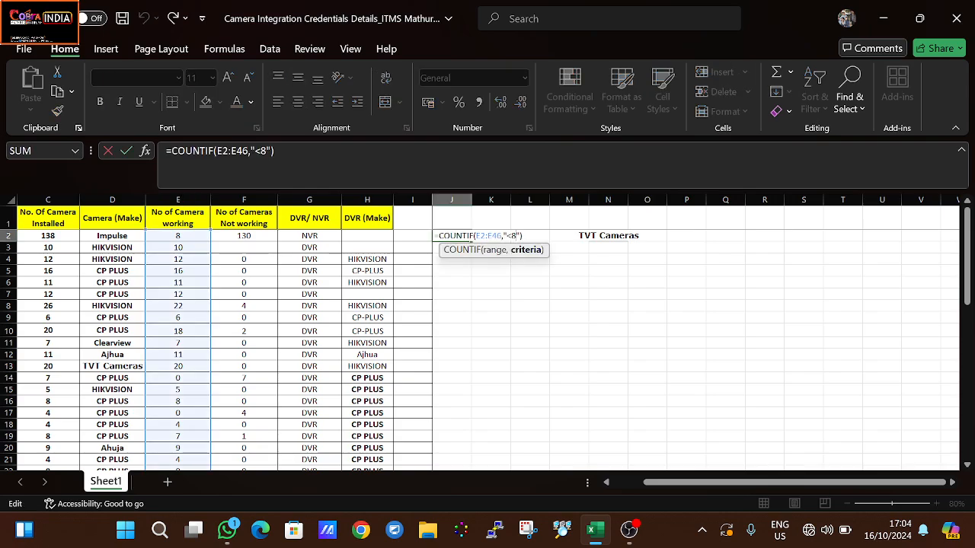
pyautogui.press('BackSpace')
pyautogui.press('BackSpace')
pyautogui.write('10')
pyautogui.press('Return')
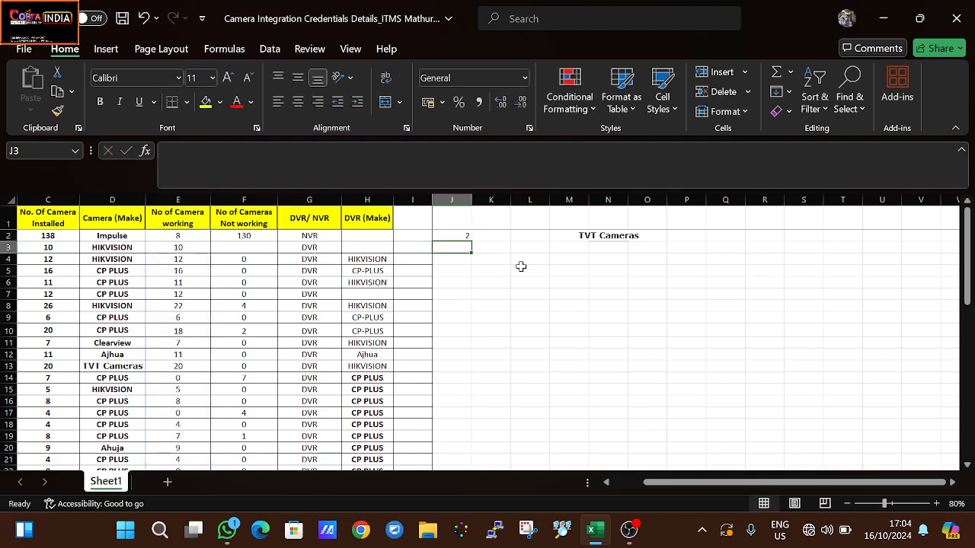
pyautogui.scroll(-5, 213, 345)
pyautogui.scroll(5, 213, 344)
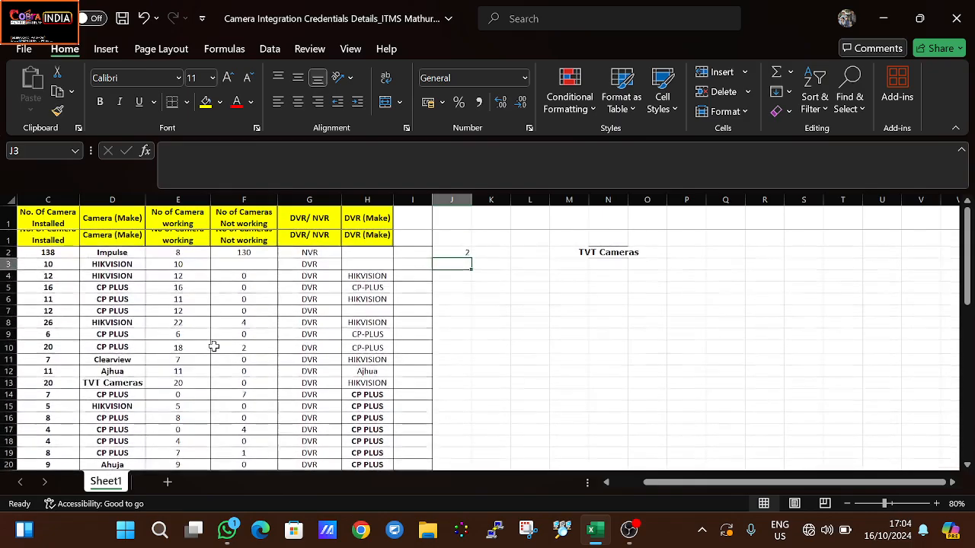
pyautogui.scroll(-9, 214, 347)
pyautogui.scroll(-5, 214, 344)
pyautogui.scroll(15, 213, 345)
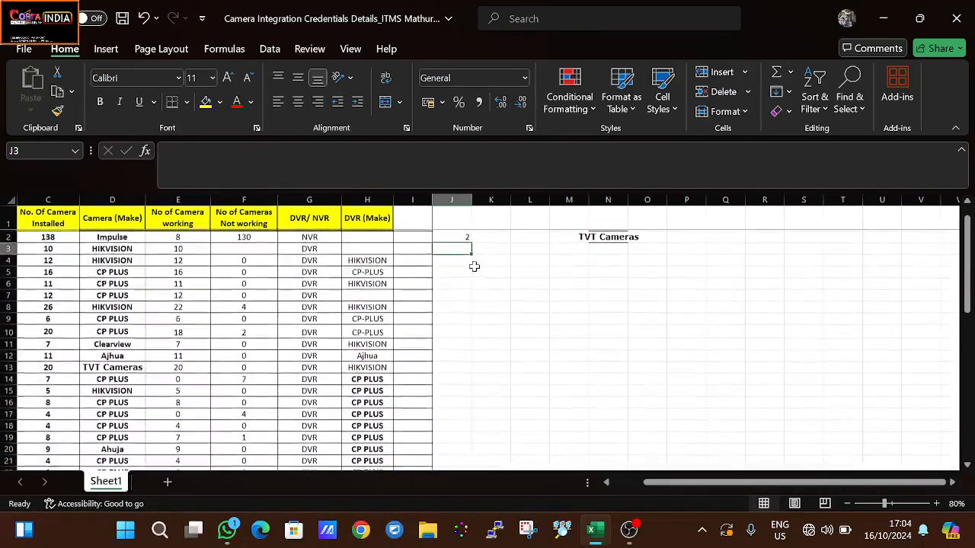
# Clear the range and criterion from the COUNTIF formula in J2, keeping the function and its parentheses
pyautogui.click(463, 237)
pyautogui.doubleClick(464, 238)
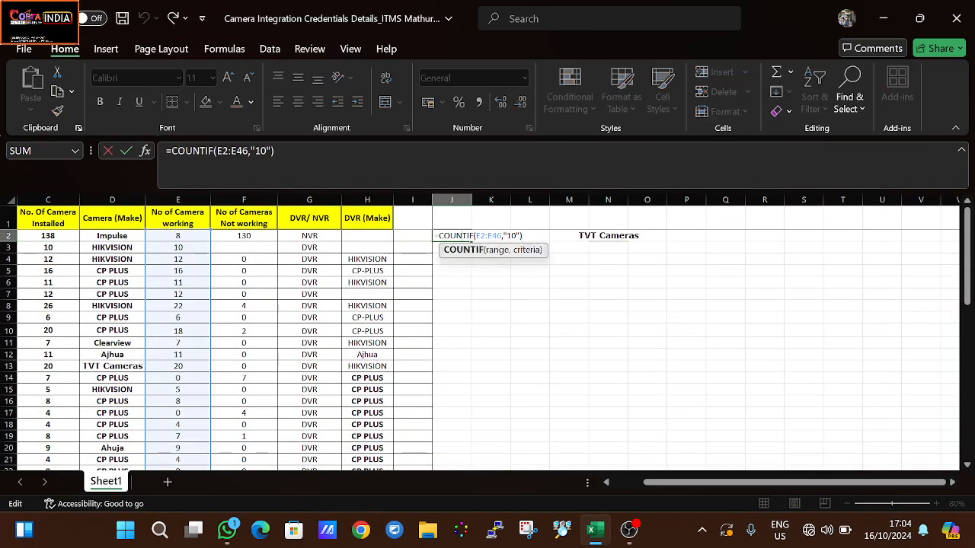
pyautogui.press('BackSpace')
pyautogui.press('BackSpace')
pyautogui.press('BackSpace')
pyautogui.press('BackSpace')
pyautogui.press('BackSpace')
pyautogui.press('BackSpace')
pyautogui.press('BackSpace')
pyautogui.press('BackSpace')
pyautogui.press('BackSpace')
pyautogui.press('BackSpace')
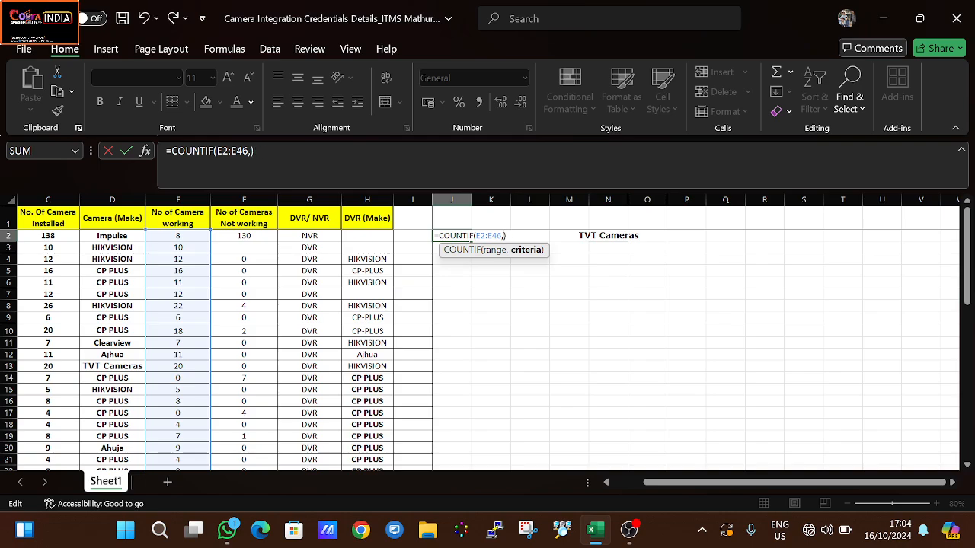
pyautogui.press('BackSpace')
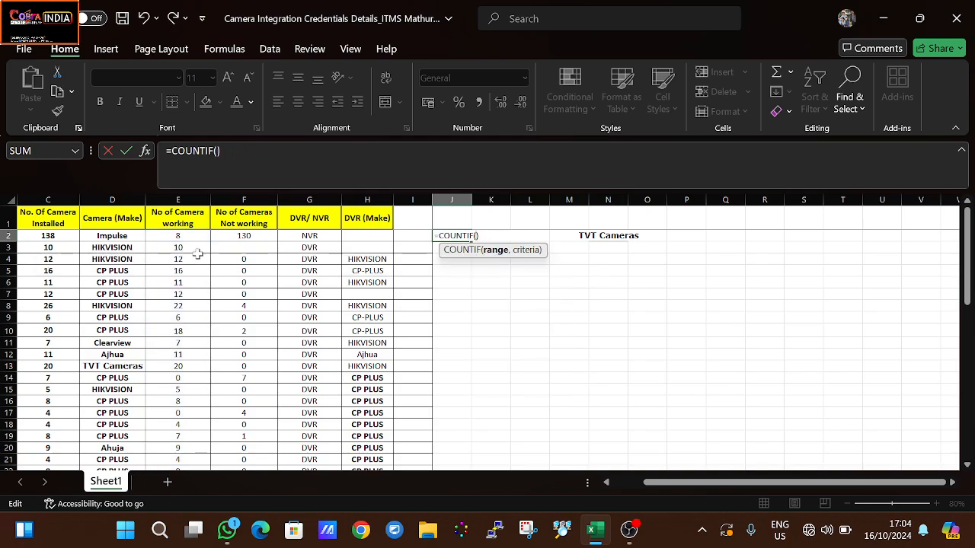
# Complete J2 as =COUNTIF(D2:D21,"HIK*") to count makes beginning with HIK, and check the formula against the Camera (Make) column
pyautogui.click(134, 237)
pyautogui.moveTo(134, 237); pyautogui.dragTo(122, 460)
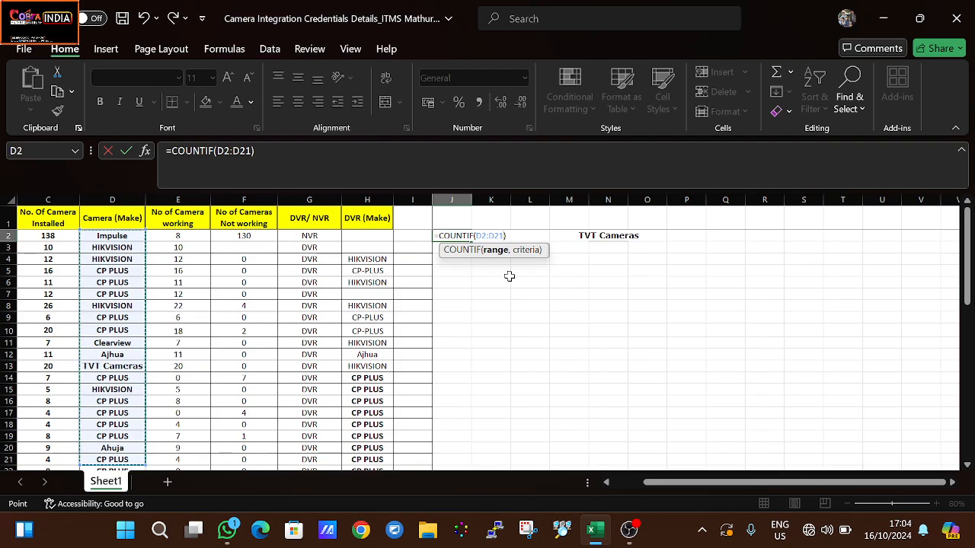
pyautogui.write(',"')
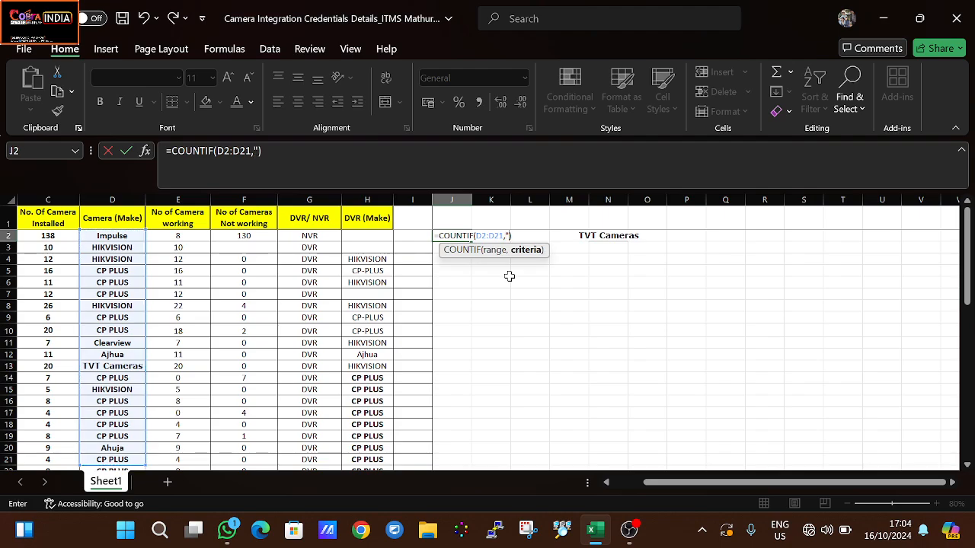
pyautogui.write('HIK*')
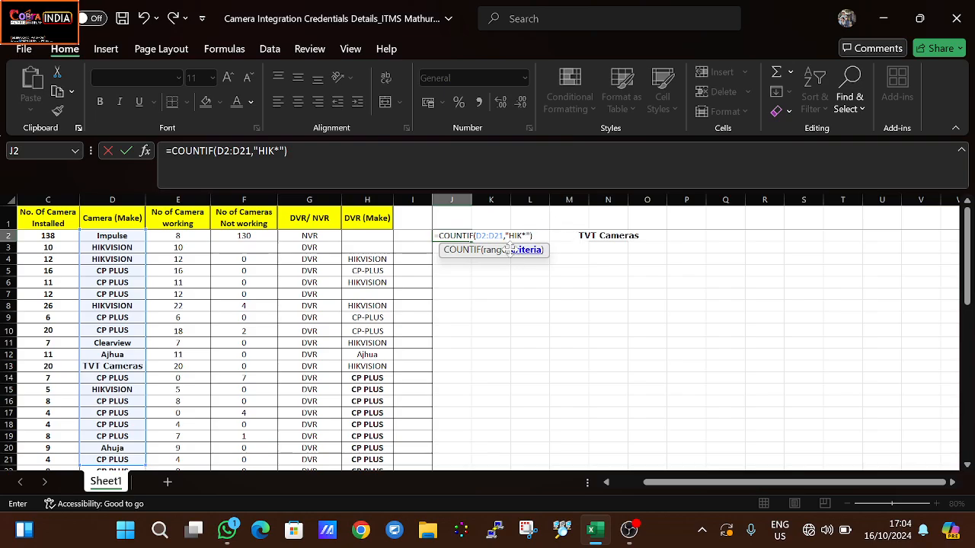
pyautogui.press('Return')
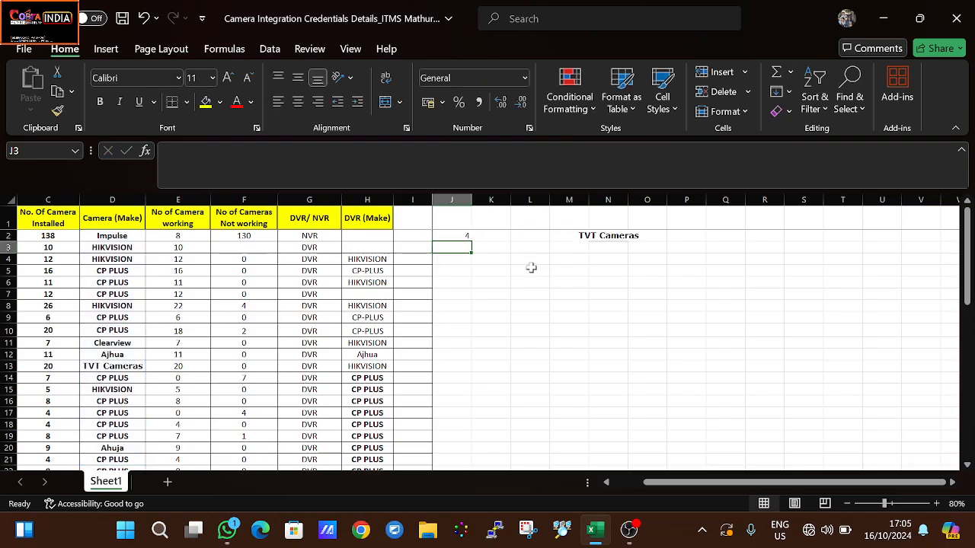
pyautogui.scroll(-9, 530, 267)
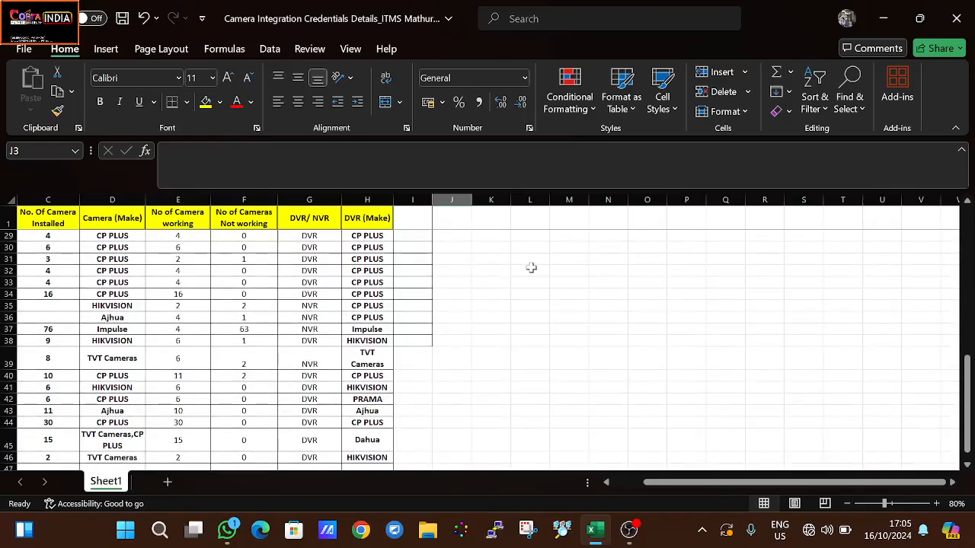
pyautogui.scroll(9, 530, 267)
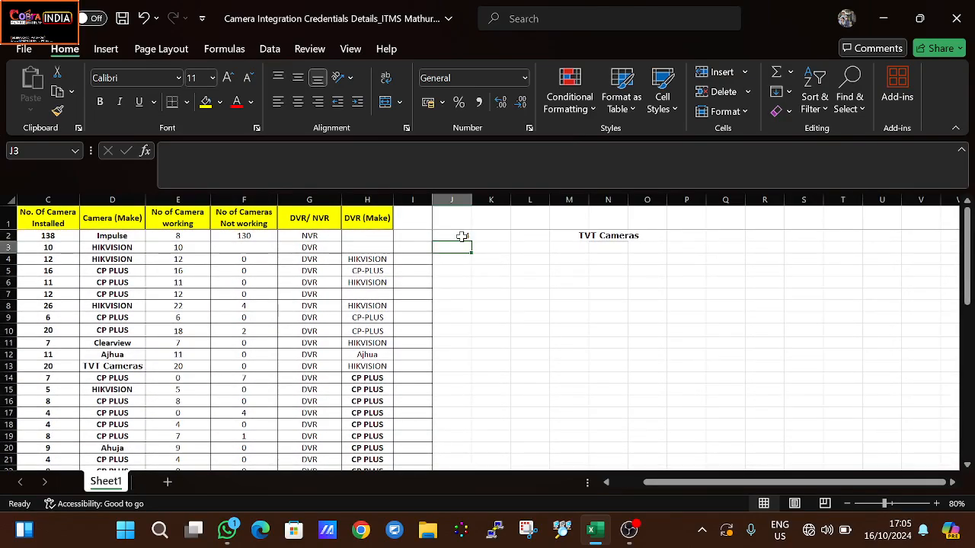
pyautogui.doubleClick(460, 237)
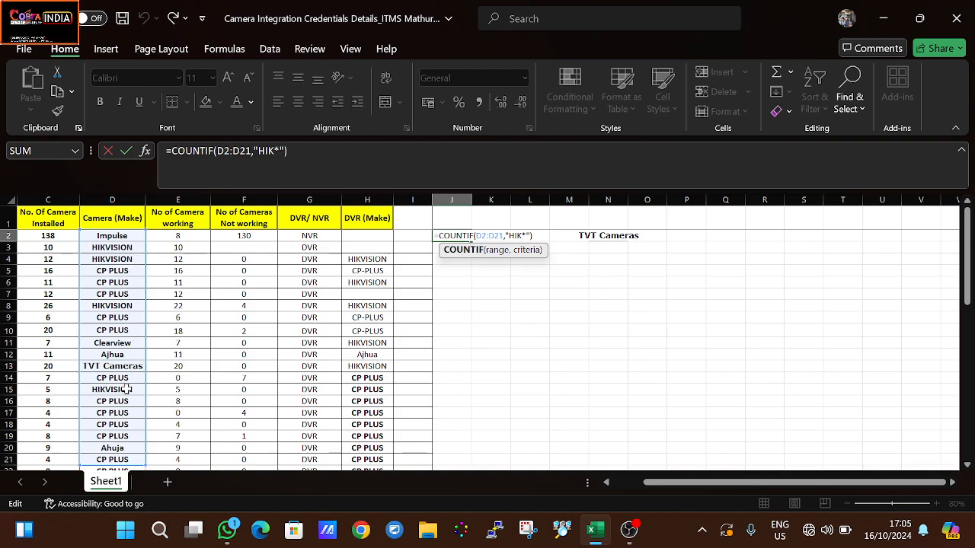
pyautogui.press('Return')
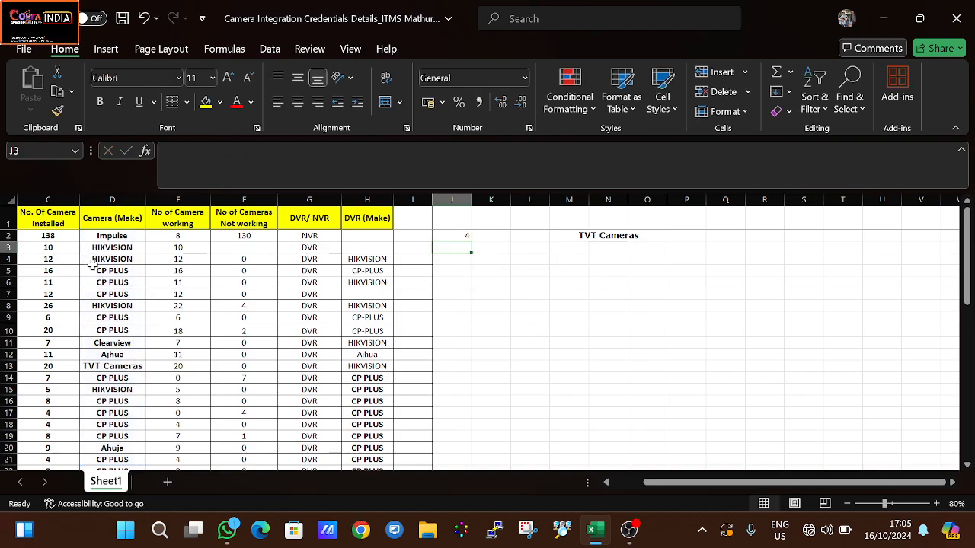
# Change the camera make in D8 to HIVISION to test the wildcard count
pyautogui.click(126, 304)
pyautogui.doubleClick(126, 304)
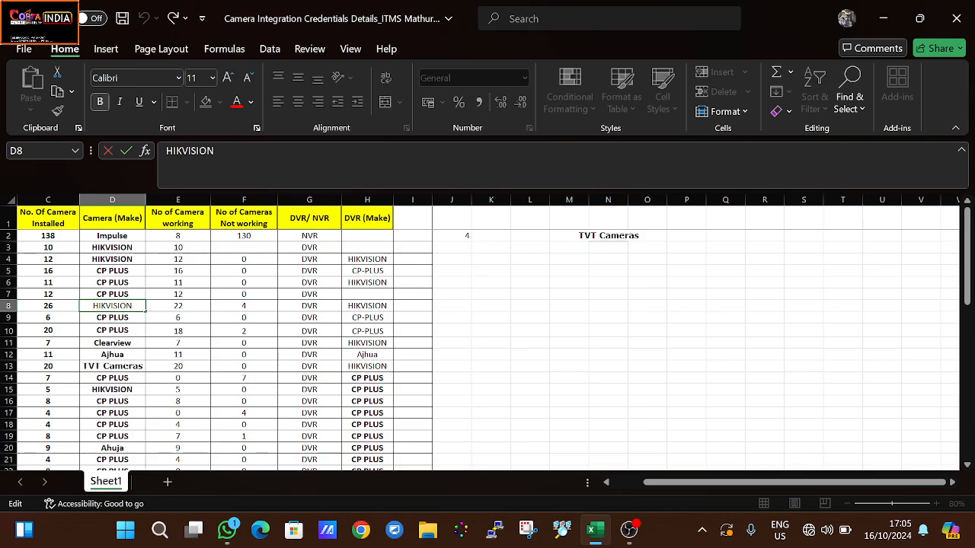
pyautogui.press('BackSpace')
pyautogui.press('Return')
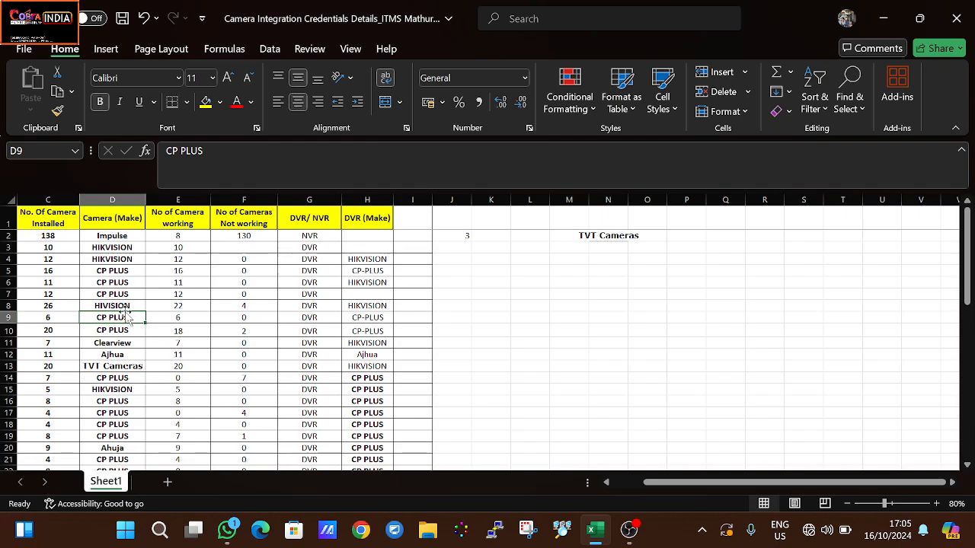
# Change the COUNTIF criterion in J2 to "*hua" to count makes ending in hua, and review the formula
pyautogui.doubleClick(467, 236)
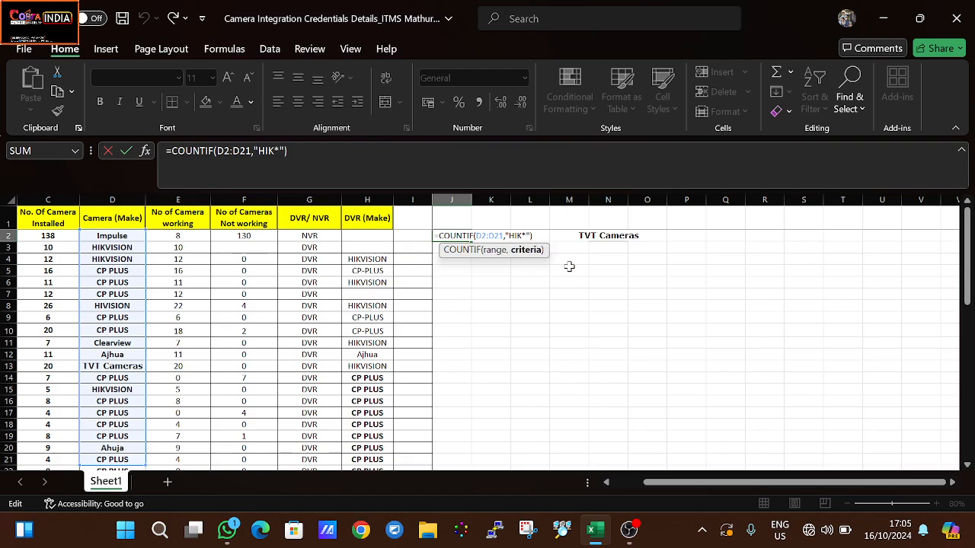
pyautogui.press('Left')
pyautogui.press('Left')
pyautogui.press('BackSpace')
pyautogui.press('BackSpace')
pyautogui.press('BackSpace')
pyautogui.press('BackSpace')
pyautogui.write('*hua')
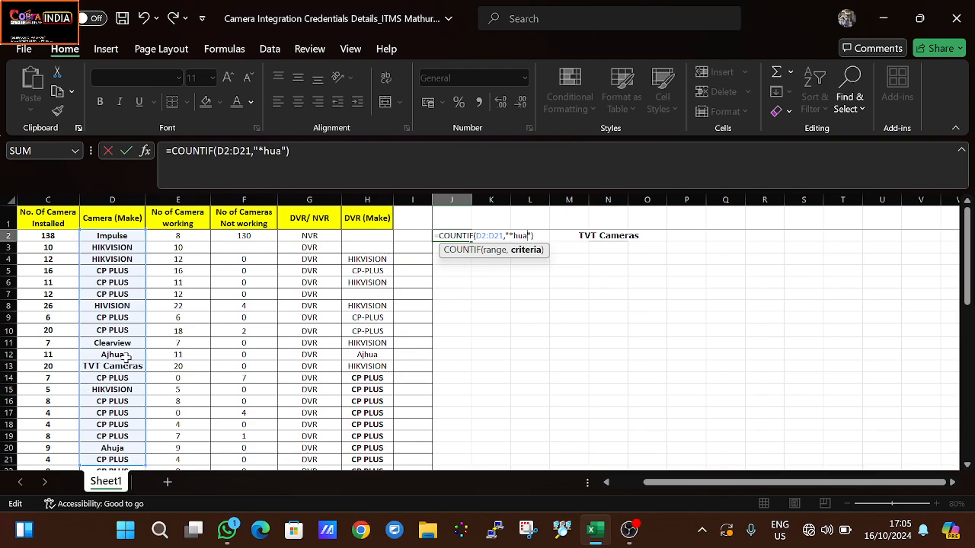
pyautogui.press('Return')
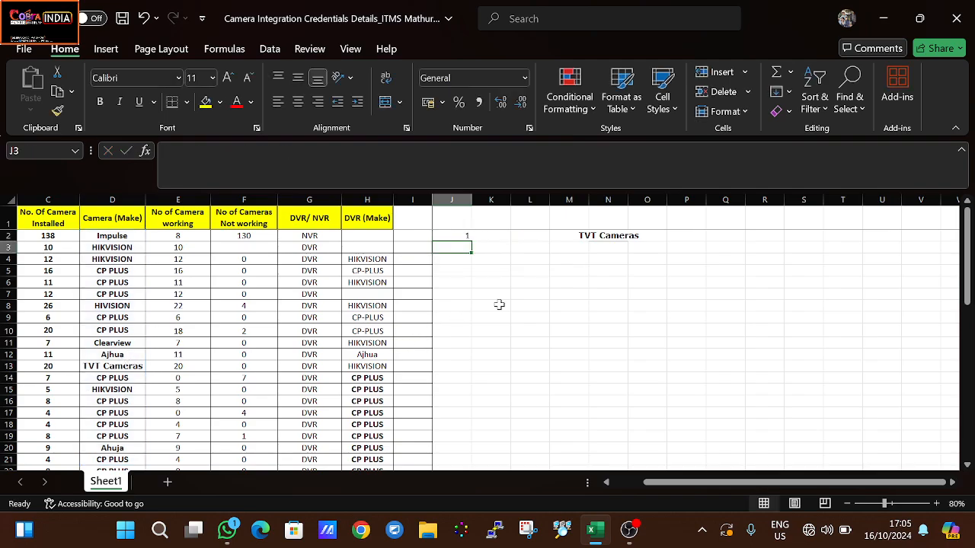
pyautogui.doubleClick(453, 235)
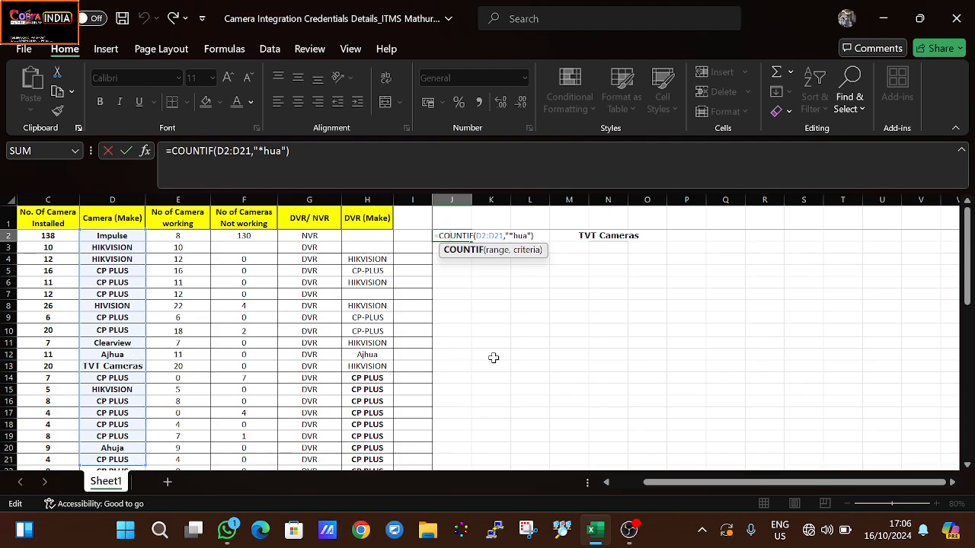
pyautogui.press('Return')
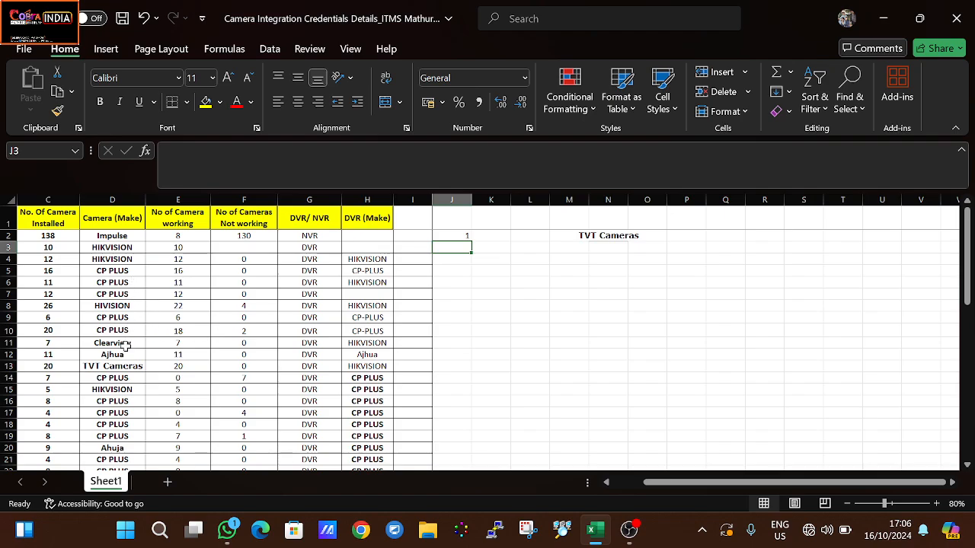
# Delete the COUNTIF formula from J2
pyautogui.doubleClick(464, 235)
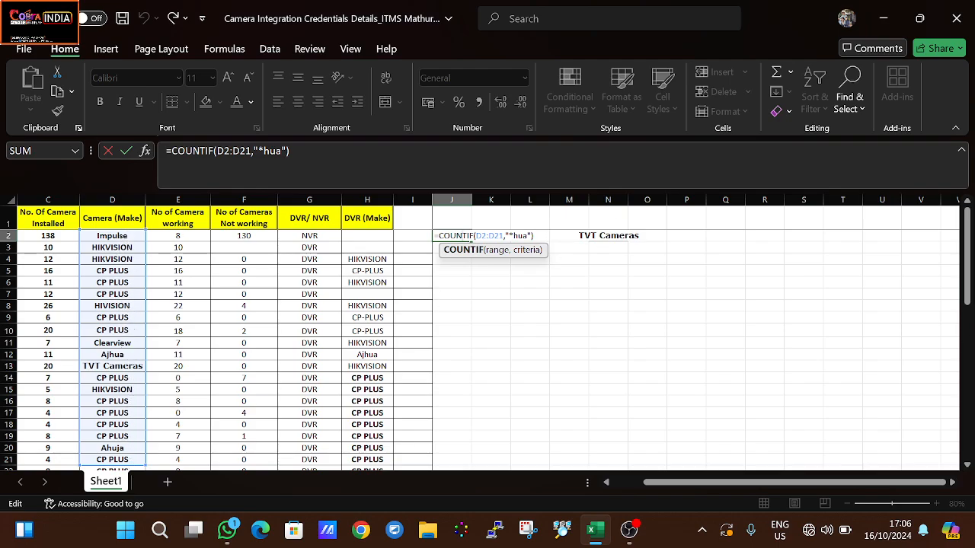
pyautogui.press('BackSpace')
pyautogui.press('BackSpace')
pyautogui.press('BackSpace')
pyautogui.press('BackSpace')
pyautogui.press('BackSpace')
pyautogui.press('BackSpace')
pyautogui.press('BackSpace')
pyautogui.press('BackSpace')
pyautogui.press('BackSpace')
pyautogui.press('BackSpace')
pyautogui.press('BackSpace')
pyautogui.press('BackSpace')
pyautogui.press('BackSpace')
pyautogui.press('BackSpace')
pyautogui.press('BackSpace')
pyautogui.press('BackSpace')
pyautogui.press('BackSpace')
pyautogui.press('BackSpace')
pyautogui.press('BackSpace')
pyautogui.press('BackSpace')
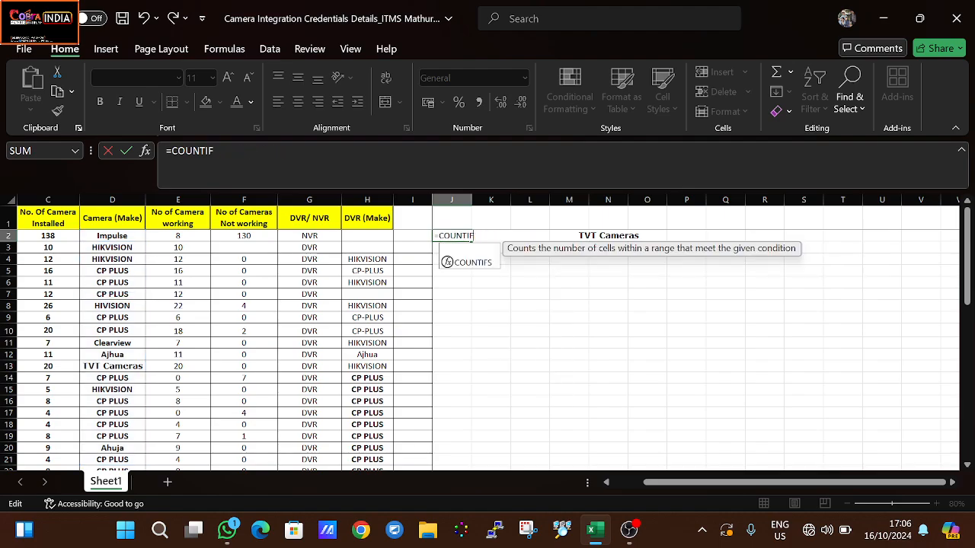
# Start a COUNTIFS formula in J4 with D2:D46 as the first criteria range
pyautogui.click(461, 259)
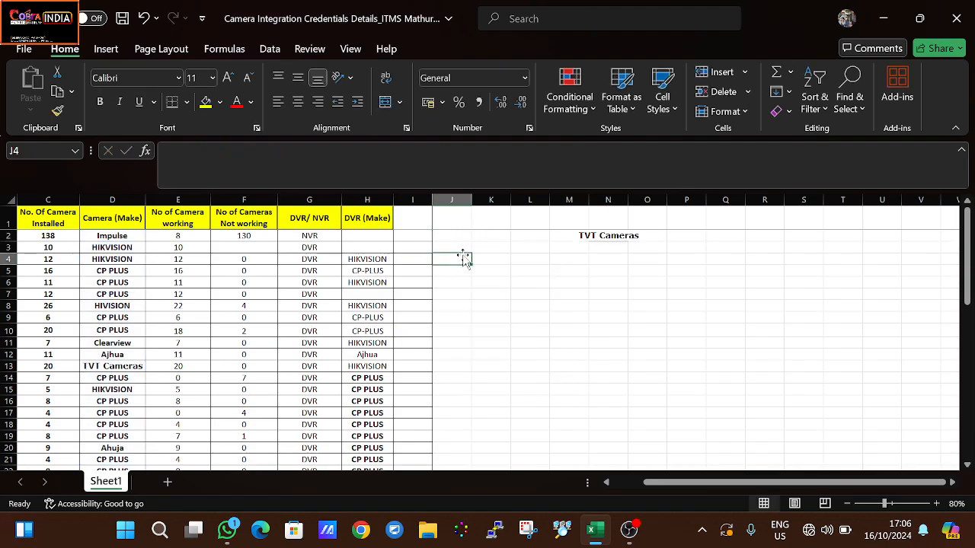
pyautogui.write('=coubt')
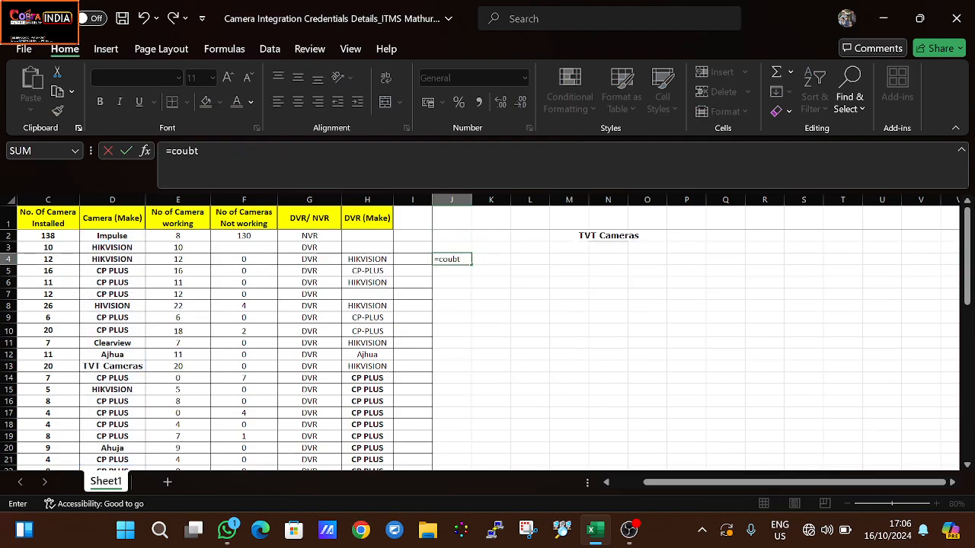
pyautogui.write('if')
pyautogui.press('BackSpace')
pyautogui.press('BackSpace')
pyautogui.press('BackSpace')
pyautogui.press('BackSpace')
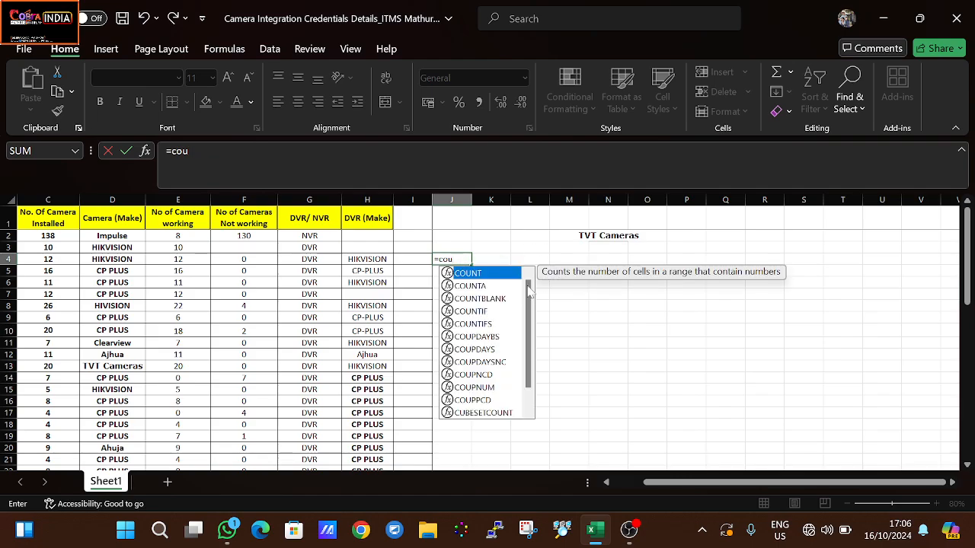
pyautogui.doubleClick(492, 323)
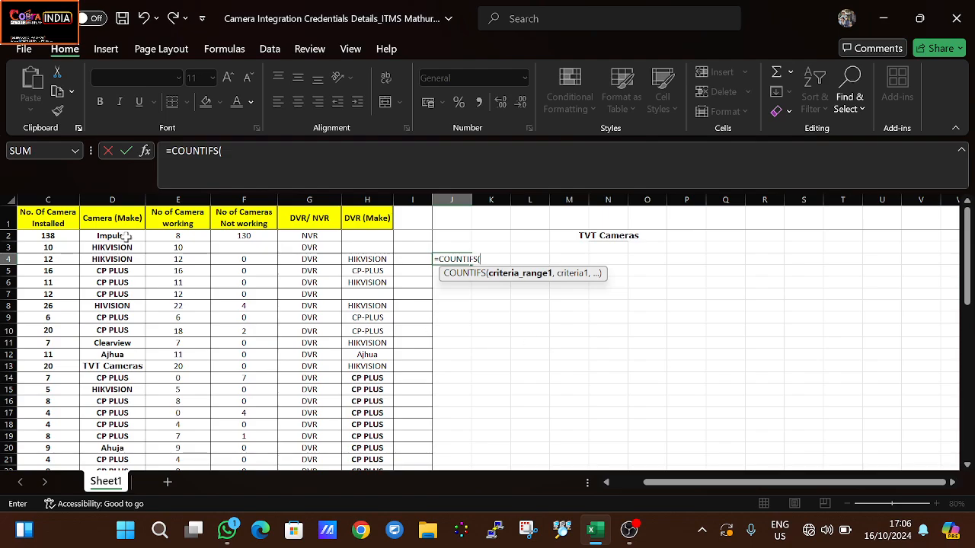
pyautogui.moveTo(130, 235); pyautogui.dragTo(118, 447)
pyautogui.write(',')
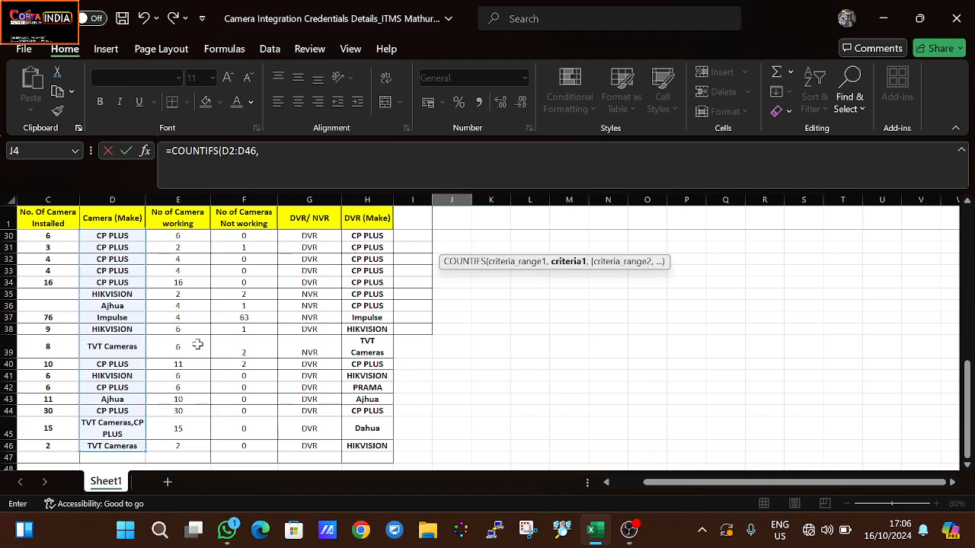
pyautogui.scroll(9, 197, 345)
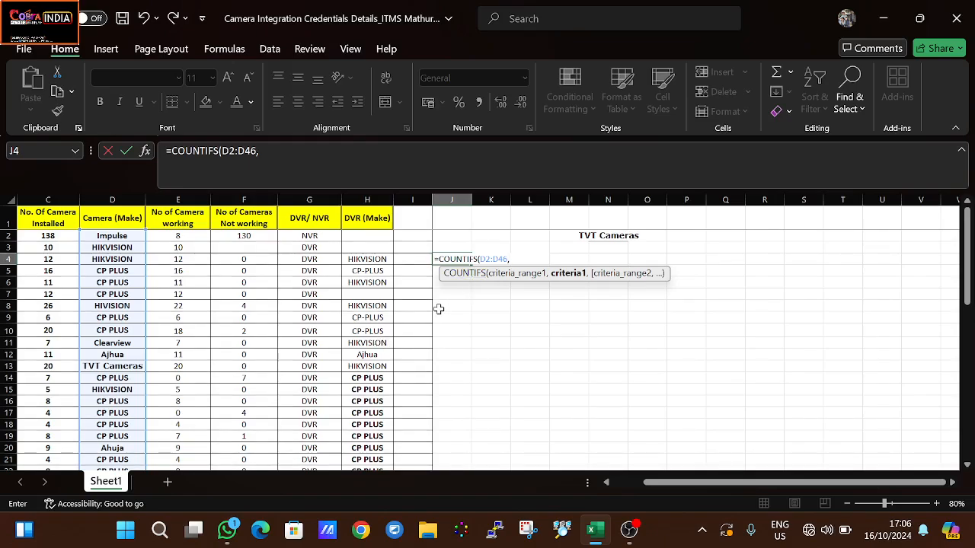
# Add ="HIKVISION" as the first criterion of the COUNTIFS formula in J4
pyautogui.write('"')
pyautogui.press('BackSpace')
pyautogui.write('=')
pyautogui.write('"HIKVISIO')
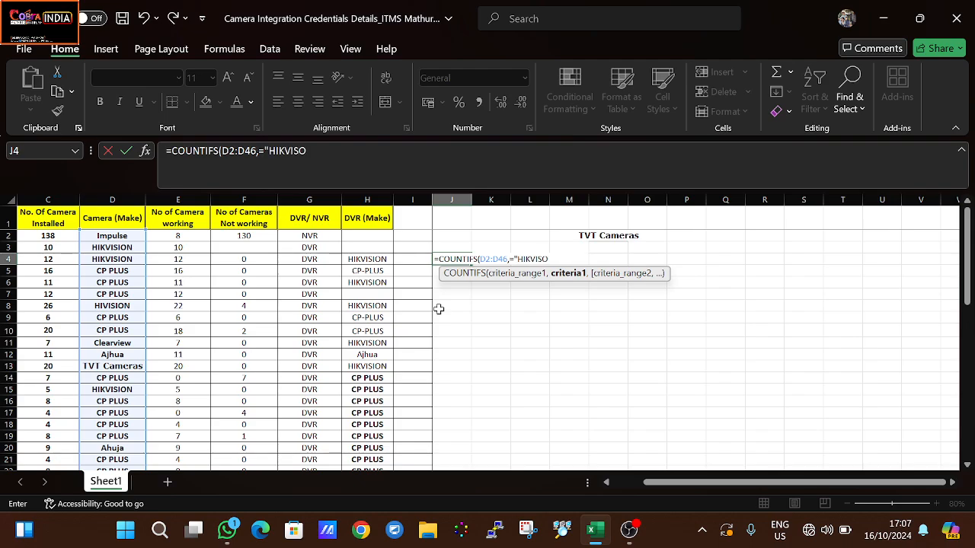
pyautogui.write('N",')
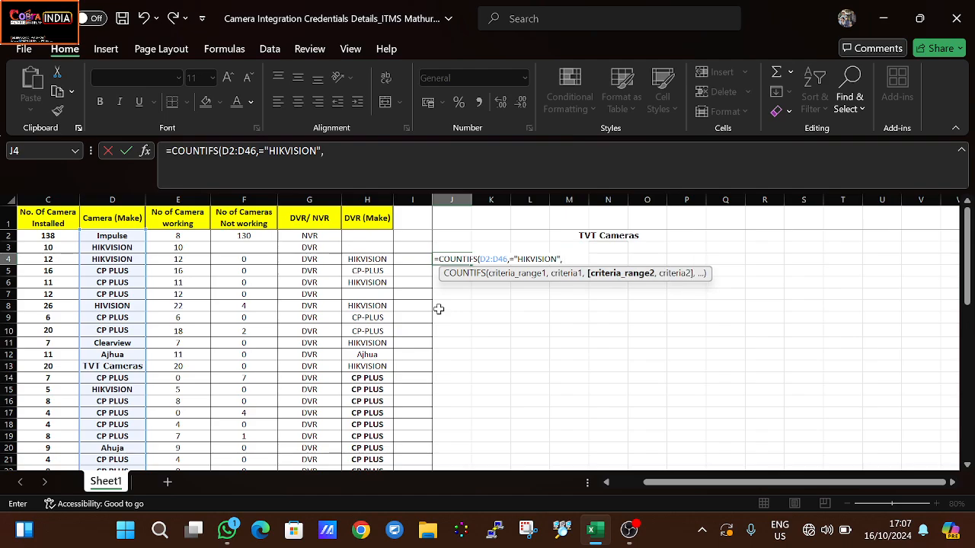
pyautogui.moveTo(190, 235); pyautogui.dragTo(188, 330)
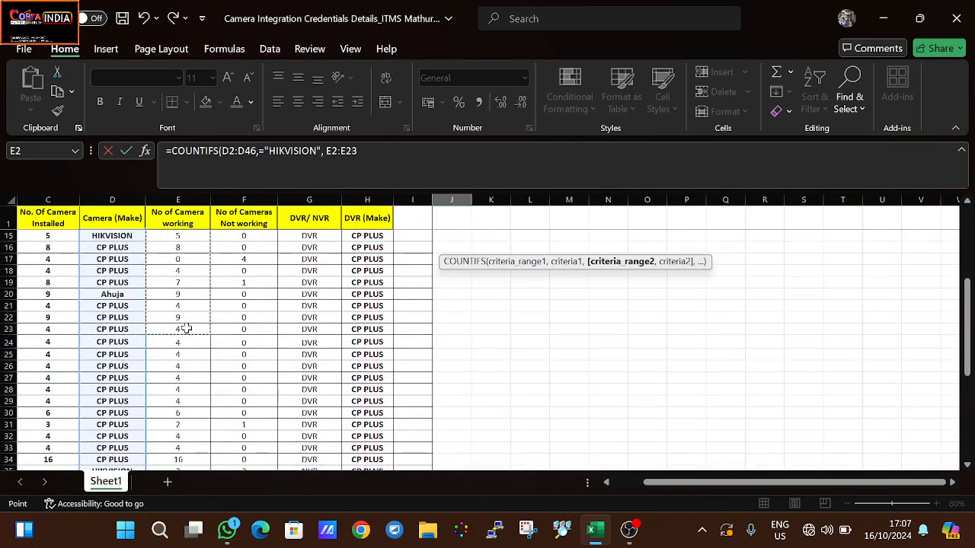
pyautogui.scroll(5, 233, 312)
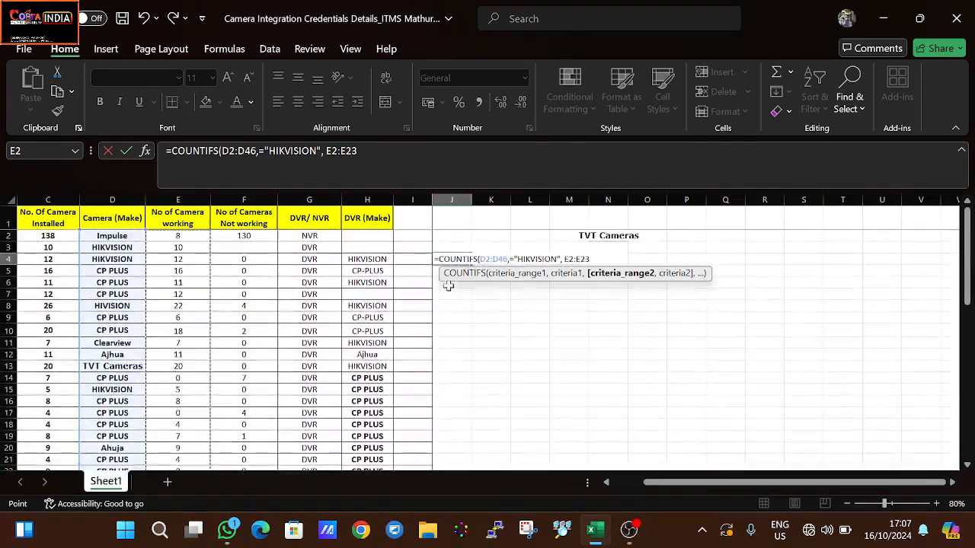
pyautogui.press('BackSpace')
pyautogui.press('BackSpace')
pyautogui.press('BackSpace')
pyautogui.press('BackSpace')
pyautogui.press('BackSpace')
pyautogui.press('BackSpace')
pyautogui.press('BackSpace')
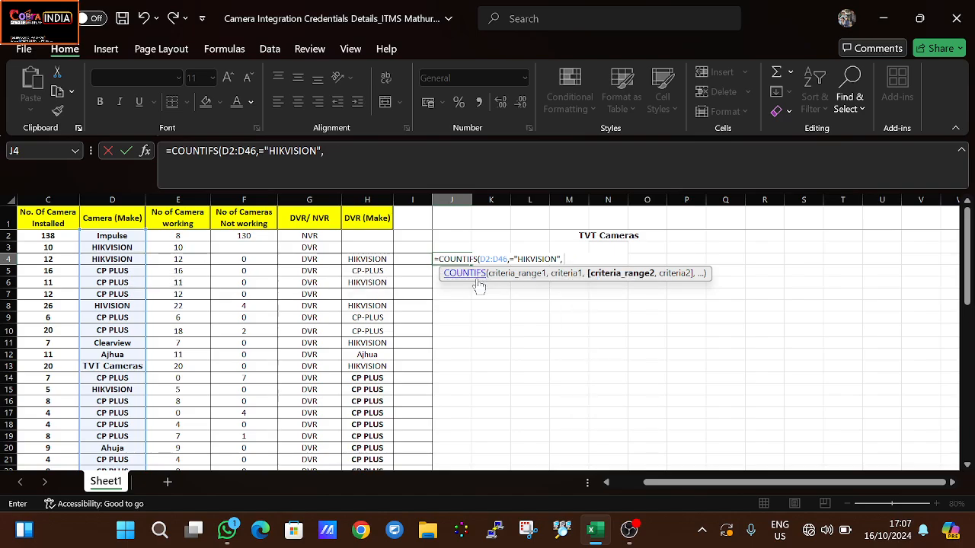
# Try to complete the COUNTIFS formula with G2:G46 as the second criteria range and "NVR" as its criterion
pyautogui.moveTo(335, 236); pyautogui.dragTo(331, 474)
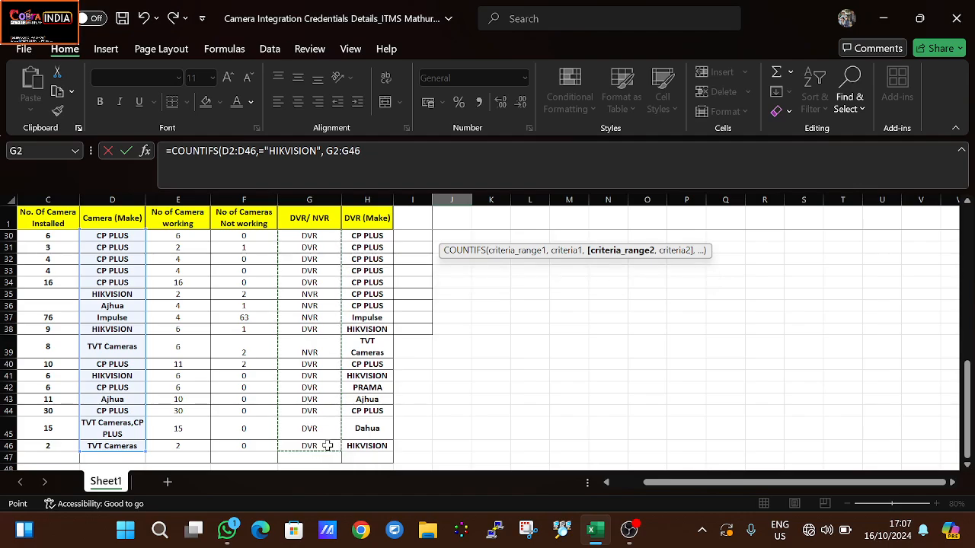
pyautogui.write(',')
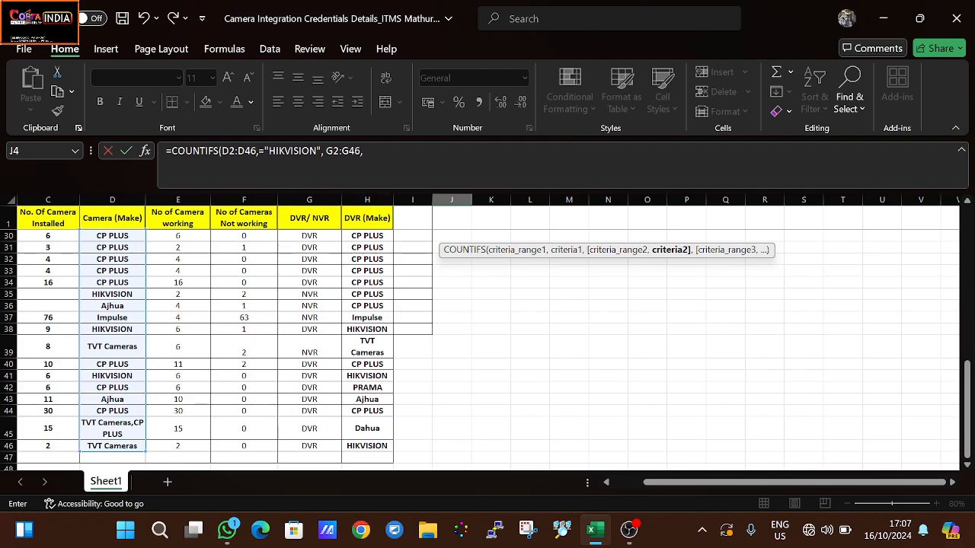
pyautogui.write('"NVR")')
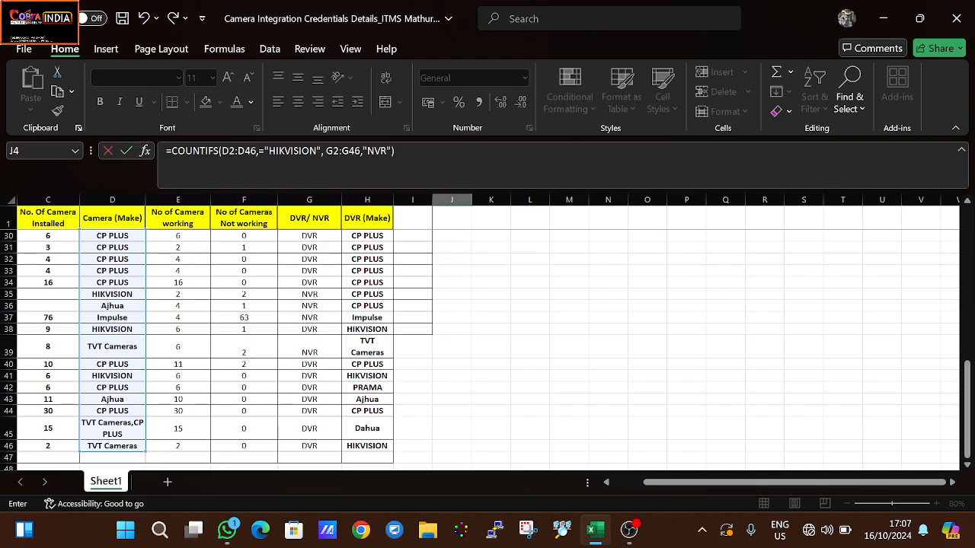
pyautogui.press('Return')
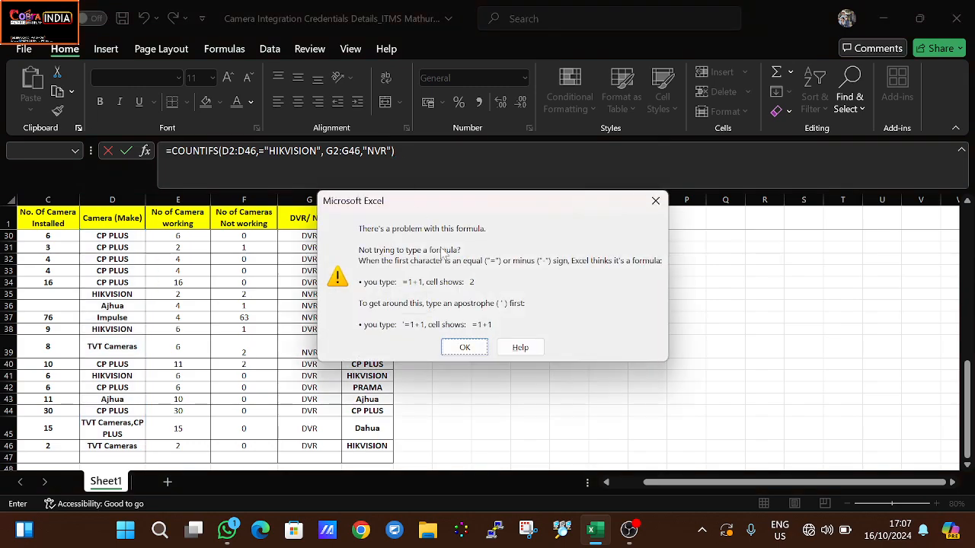
# Remove the stray equals sign before "HIKVISION" in the COUNTIFS formula in J4 and enter the corrected formula
pyautogui.click(464, 347)
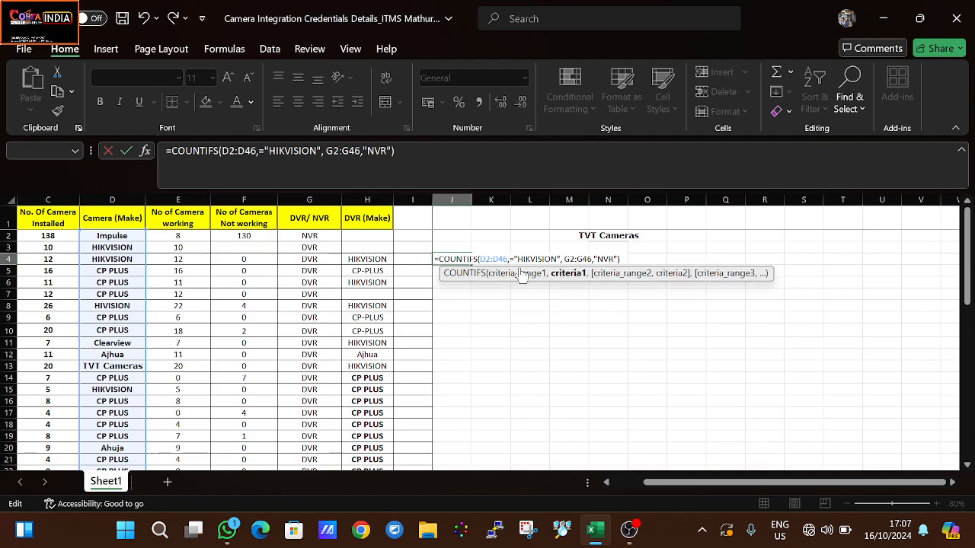
pyautogui.click(518, 260)
pyautogui.press('BackSpace')
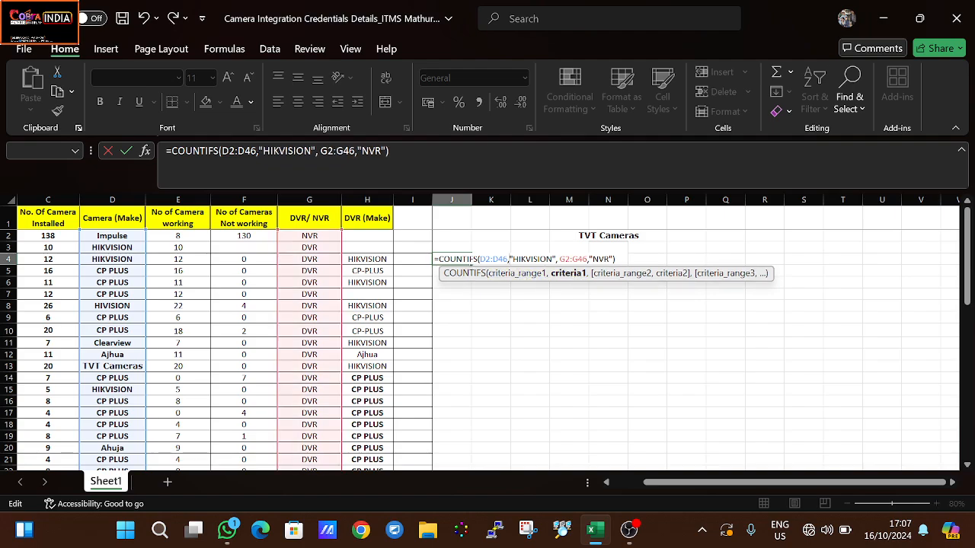
pyautogui.press('Return')
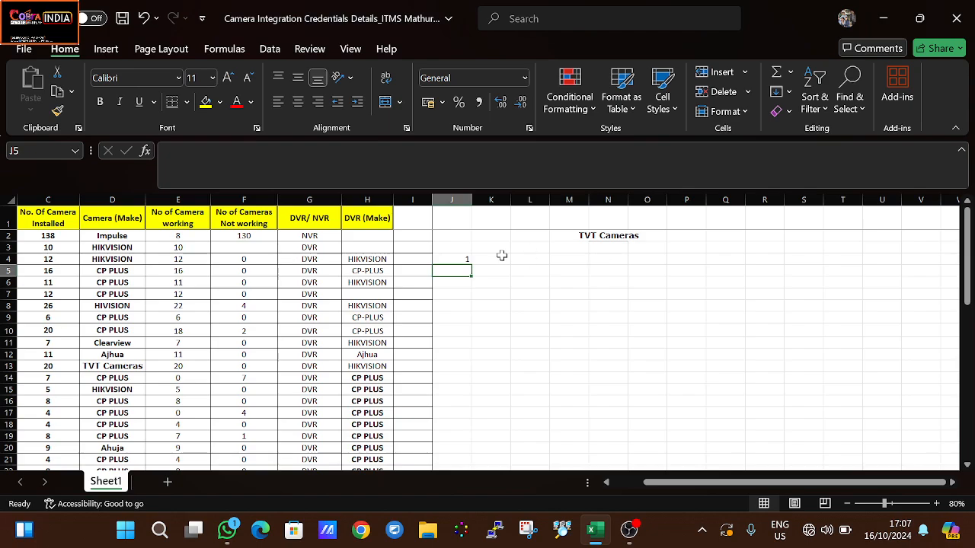
pyautogui.click(464, 261)
# Turn on filters for the header row, filter Camera (Make) to HIKVISION only, and select the NVR entry in the DVR/NVR column
pyautogui.click(128, 219)
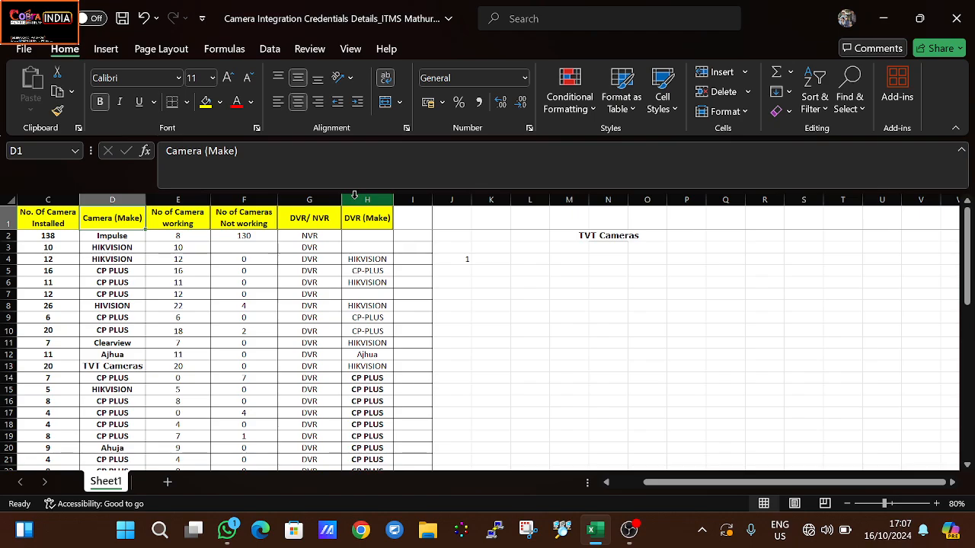
pyautogui.hotkey('ctrl', 'shift', 'l')
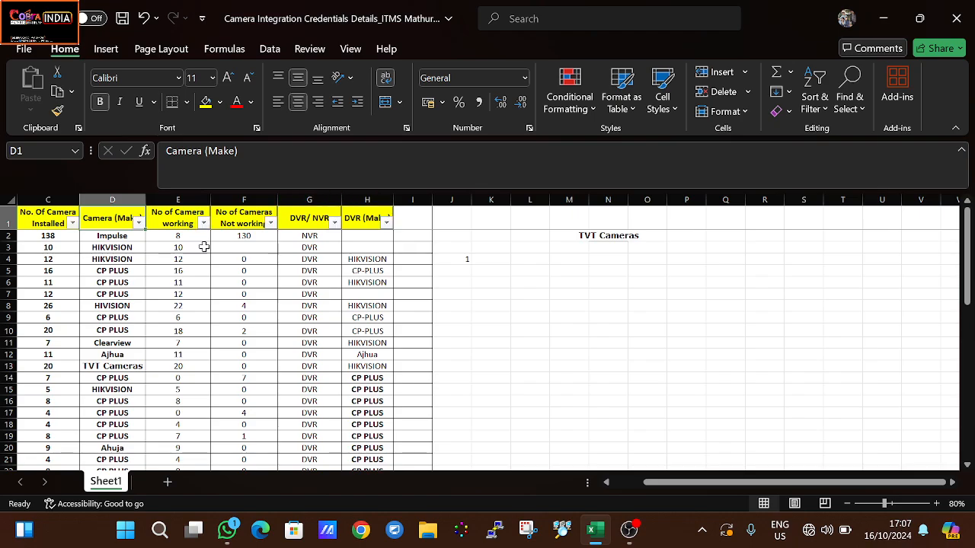
pyautogui.click(139, 222)
pyautogui.click(199, 349)
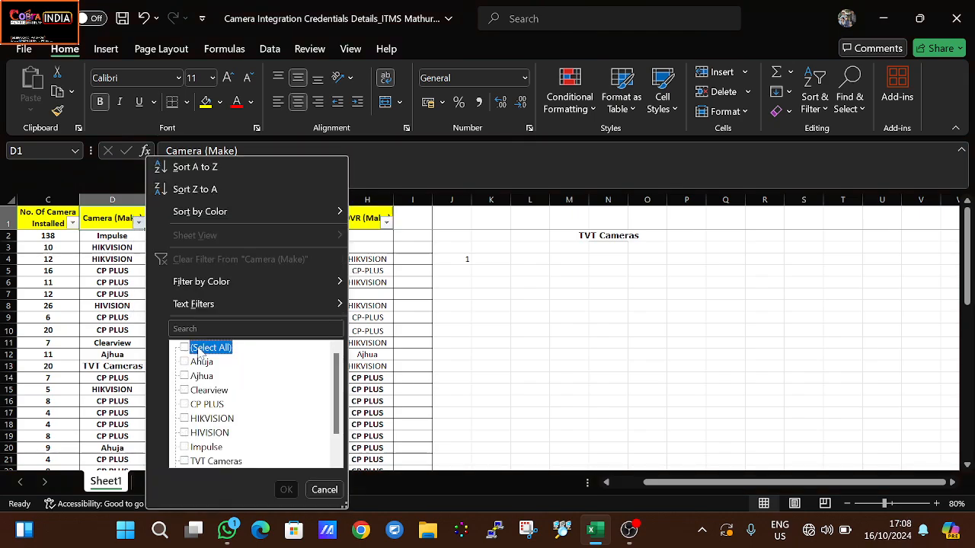
pyautogui.click(215, 418)
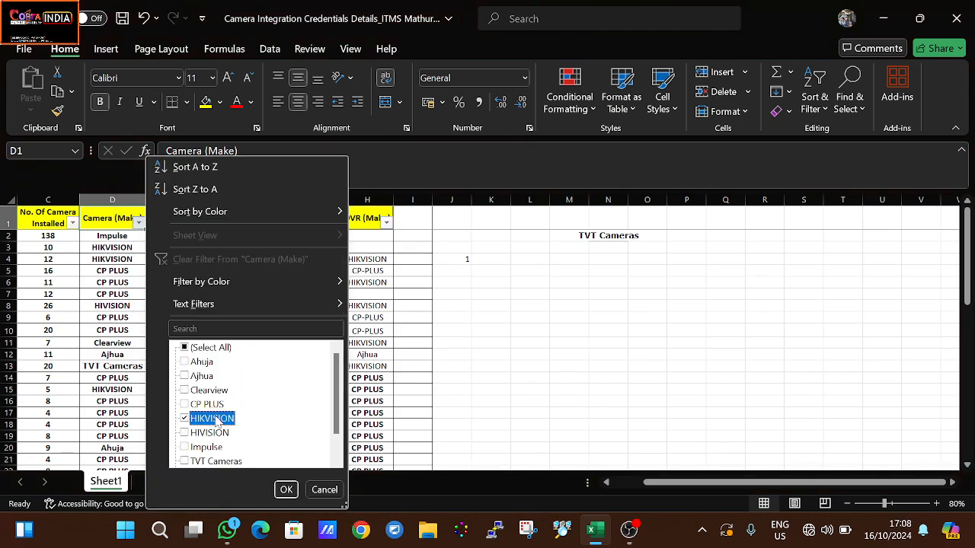
pyautogui.click(285, 489)
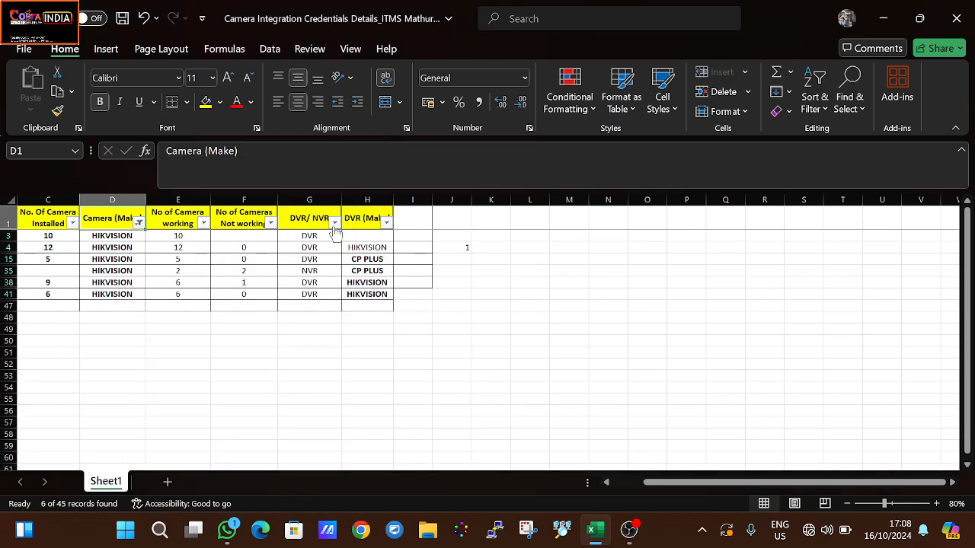
pyautogui.click(321, 271)
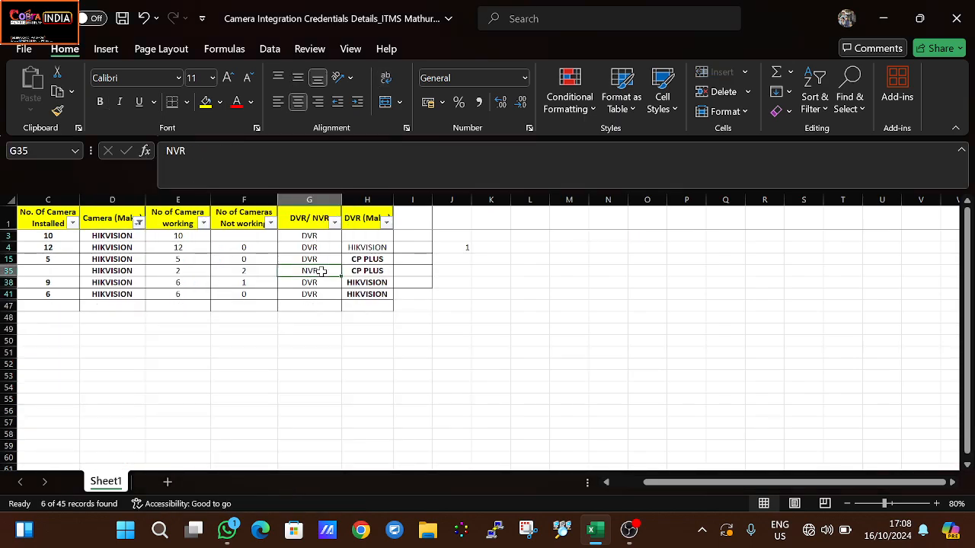
# Change the second criterion of the COUNTIFS formula in J4 to "DVR" and check it against the filtered DVR entries
pyautogui.doubleClick(451, 249)
pyautogui.write('=COUNTIFS(D2:D46,"HIKVISION", G2:G46,"NVR")')
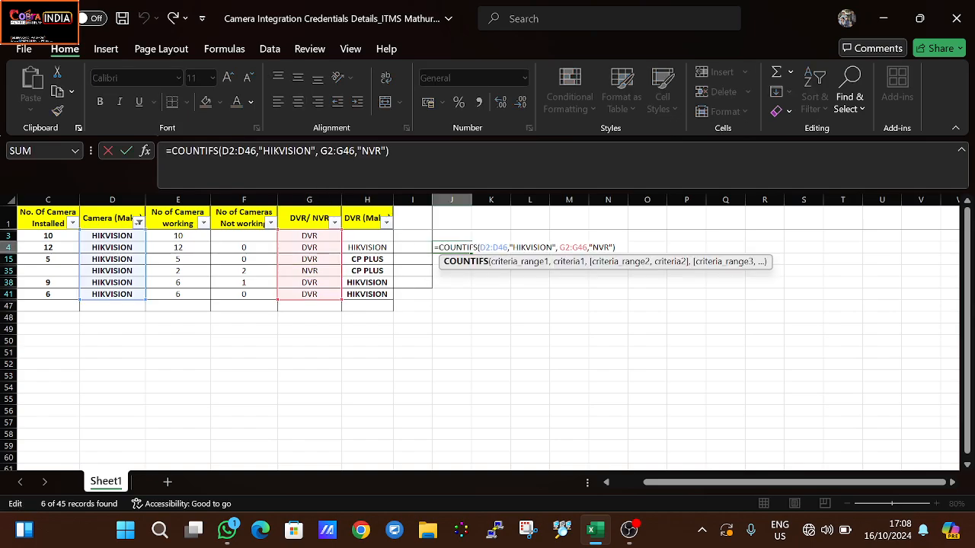
pyautogui.press('Left')
pyautogui.press('Left')
pyautogui.press('Left')
pyautogui.press('Left')
pyautogui.press('BackSpace')
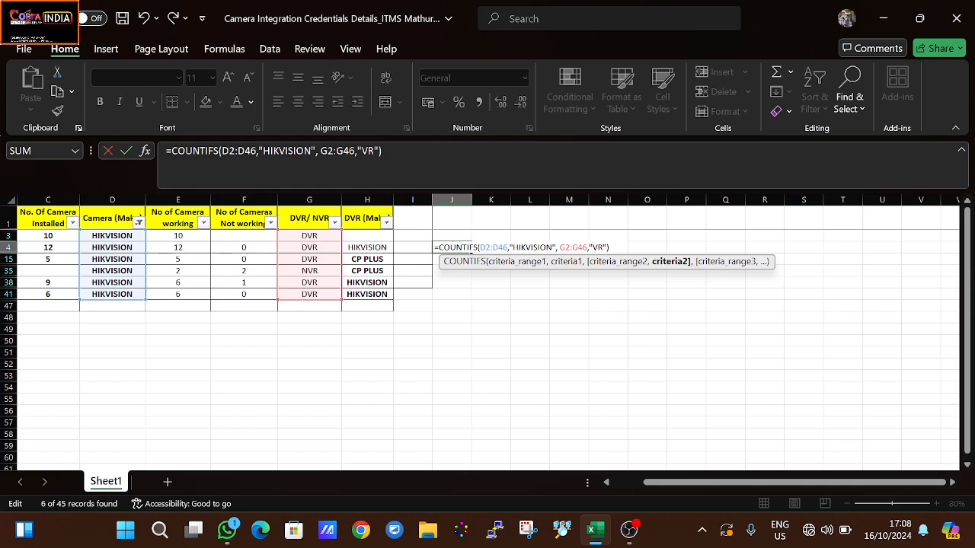
pyautogui.write('D')
pyautogui.press('Return')
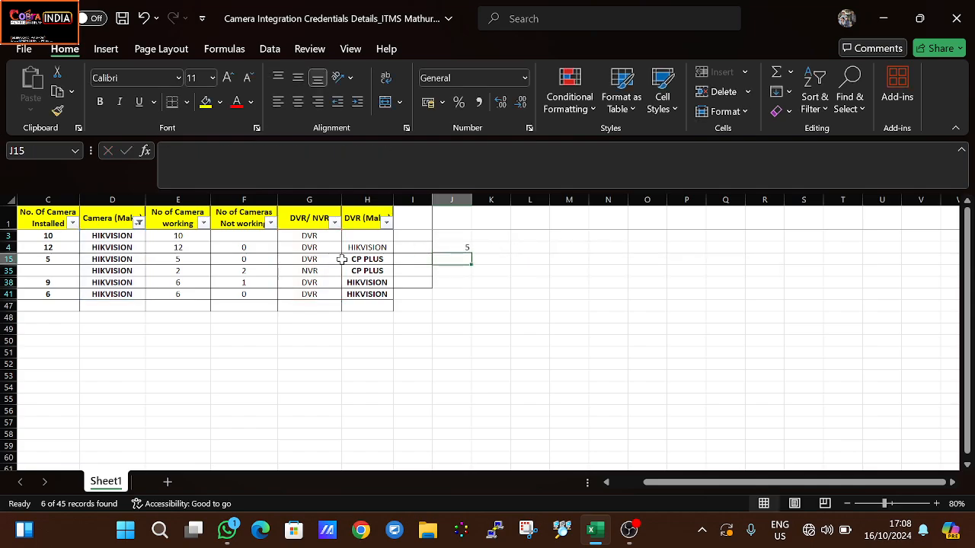
pyautogui.moveTo(322, 238); pyautogui.dragTo(322, 303)
pyautogui.moveTo(455, 236); pyautogui.dragTo(489, 290)
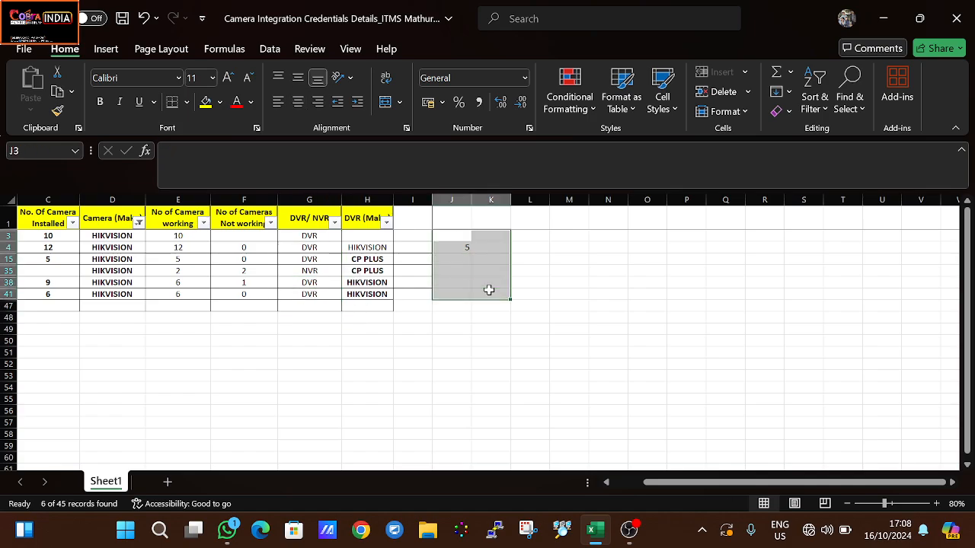
pyautogui.doubleClick(452, 247)
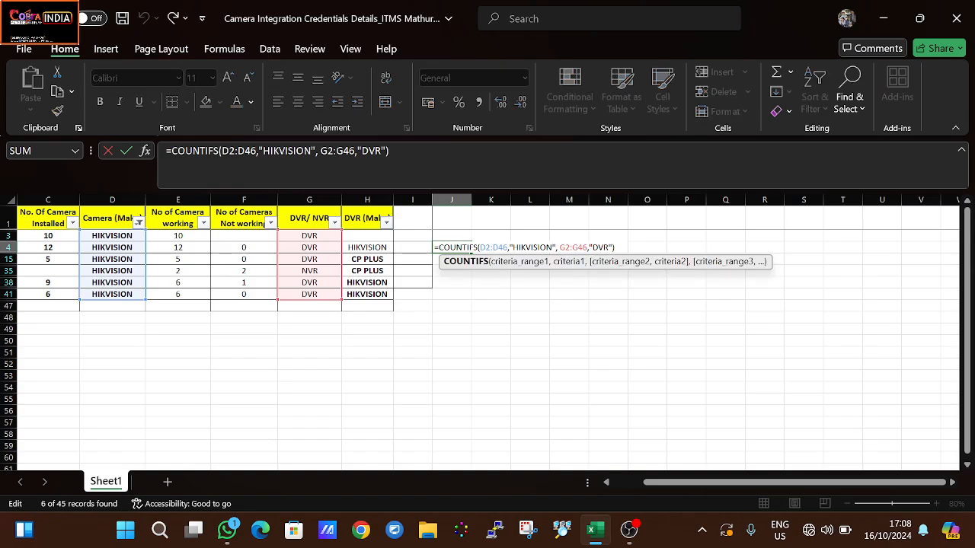
pyautogui.press('Return')
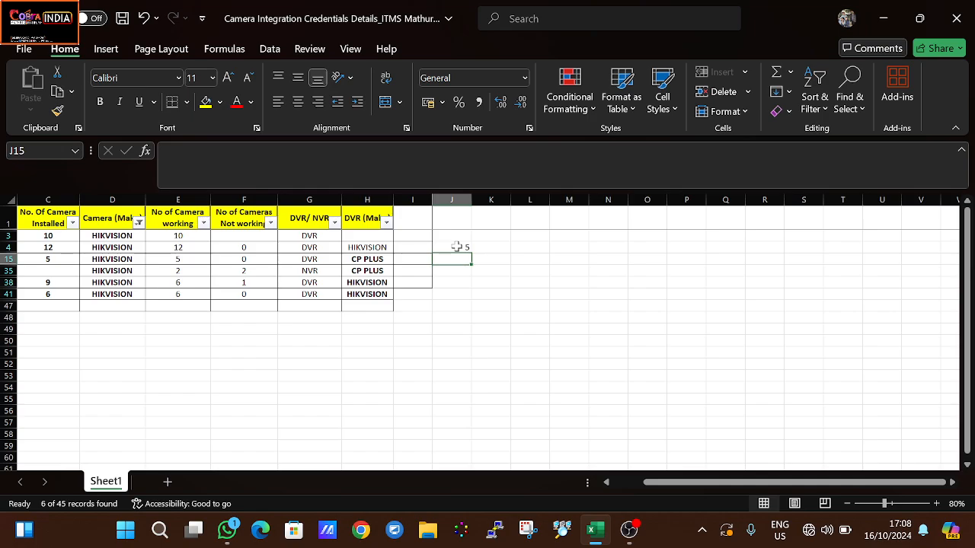
# Delete the COUNTIFS formula from J4 and turn off the header filters to restore all rows
pyautogui.click(455, 247)
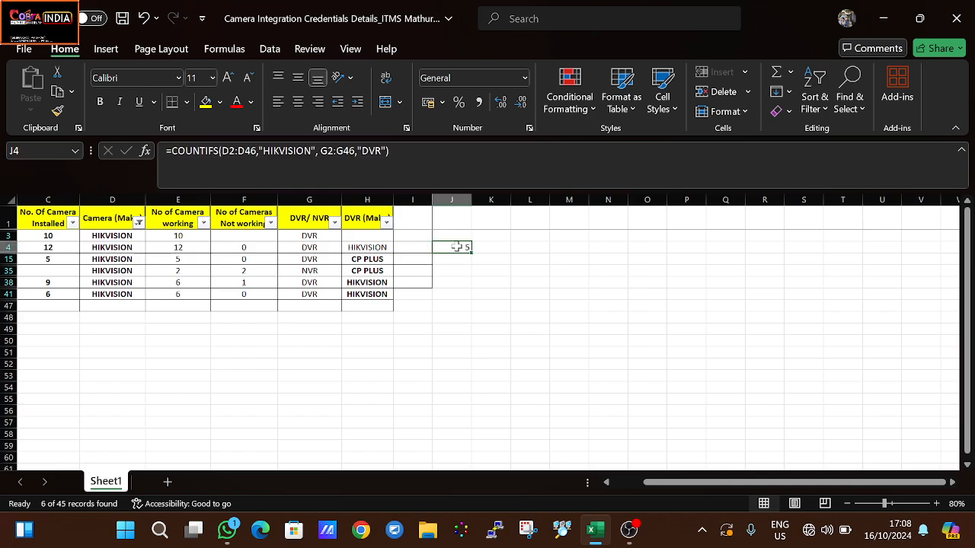
pyautogui.press('Delete')
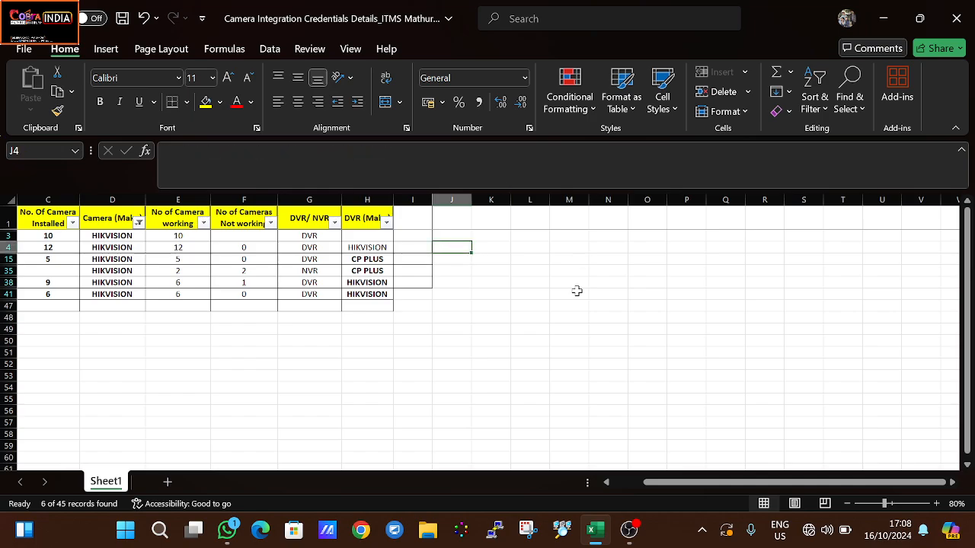
pyautogui.hotkey('ctrl', 'shift', 'l')
# Close the camera inventory workbook
pyautogui.moveTo(514, 284); pyautogui.dragTo(595, 385)
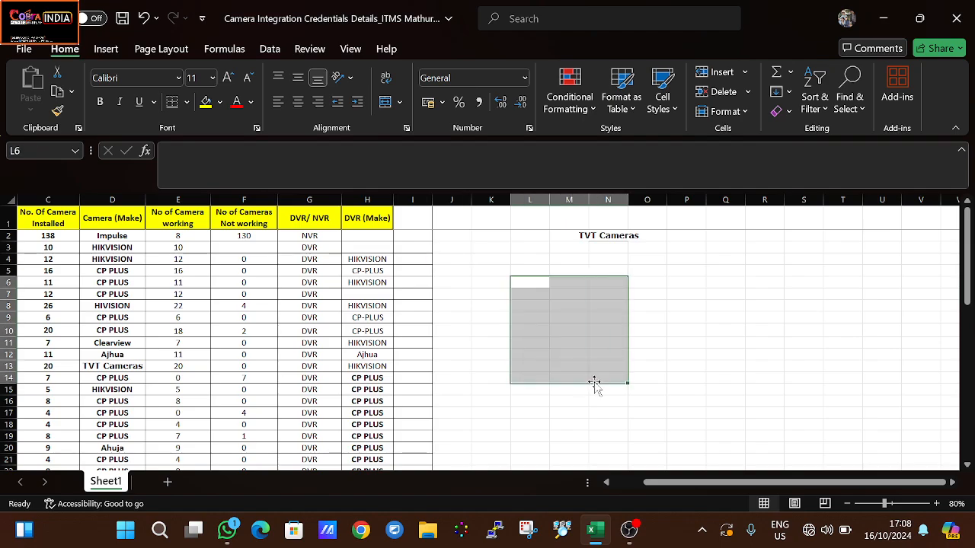
pyautogui.click(956, 18)
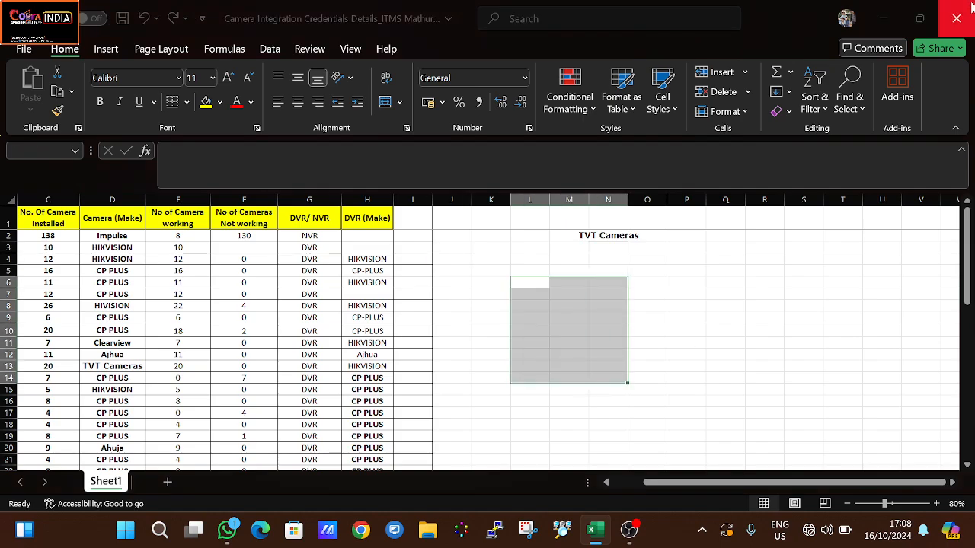
pyautogui.click(485, 375)
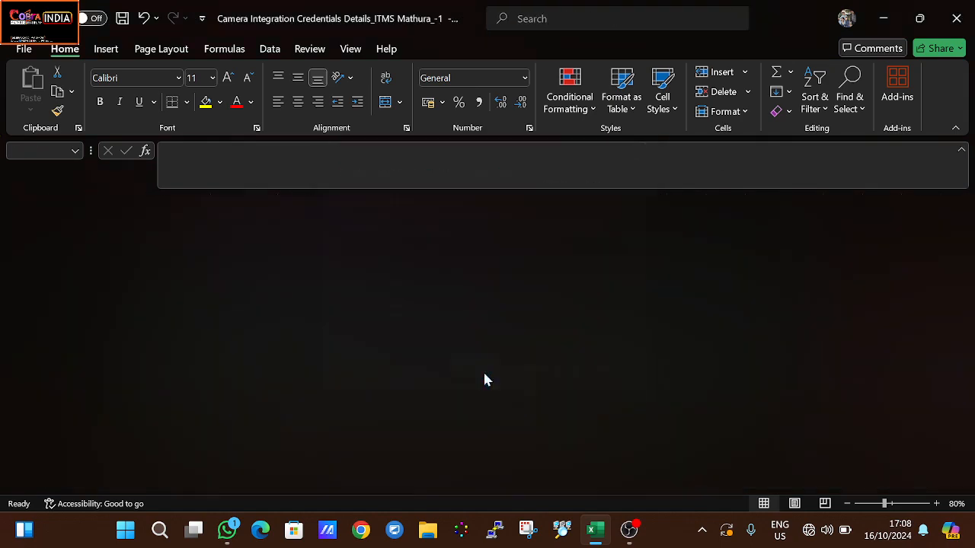